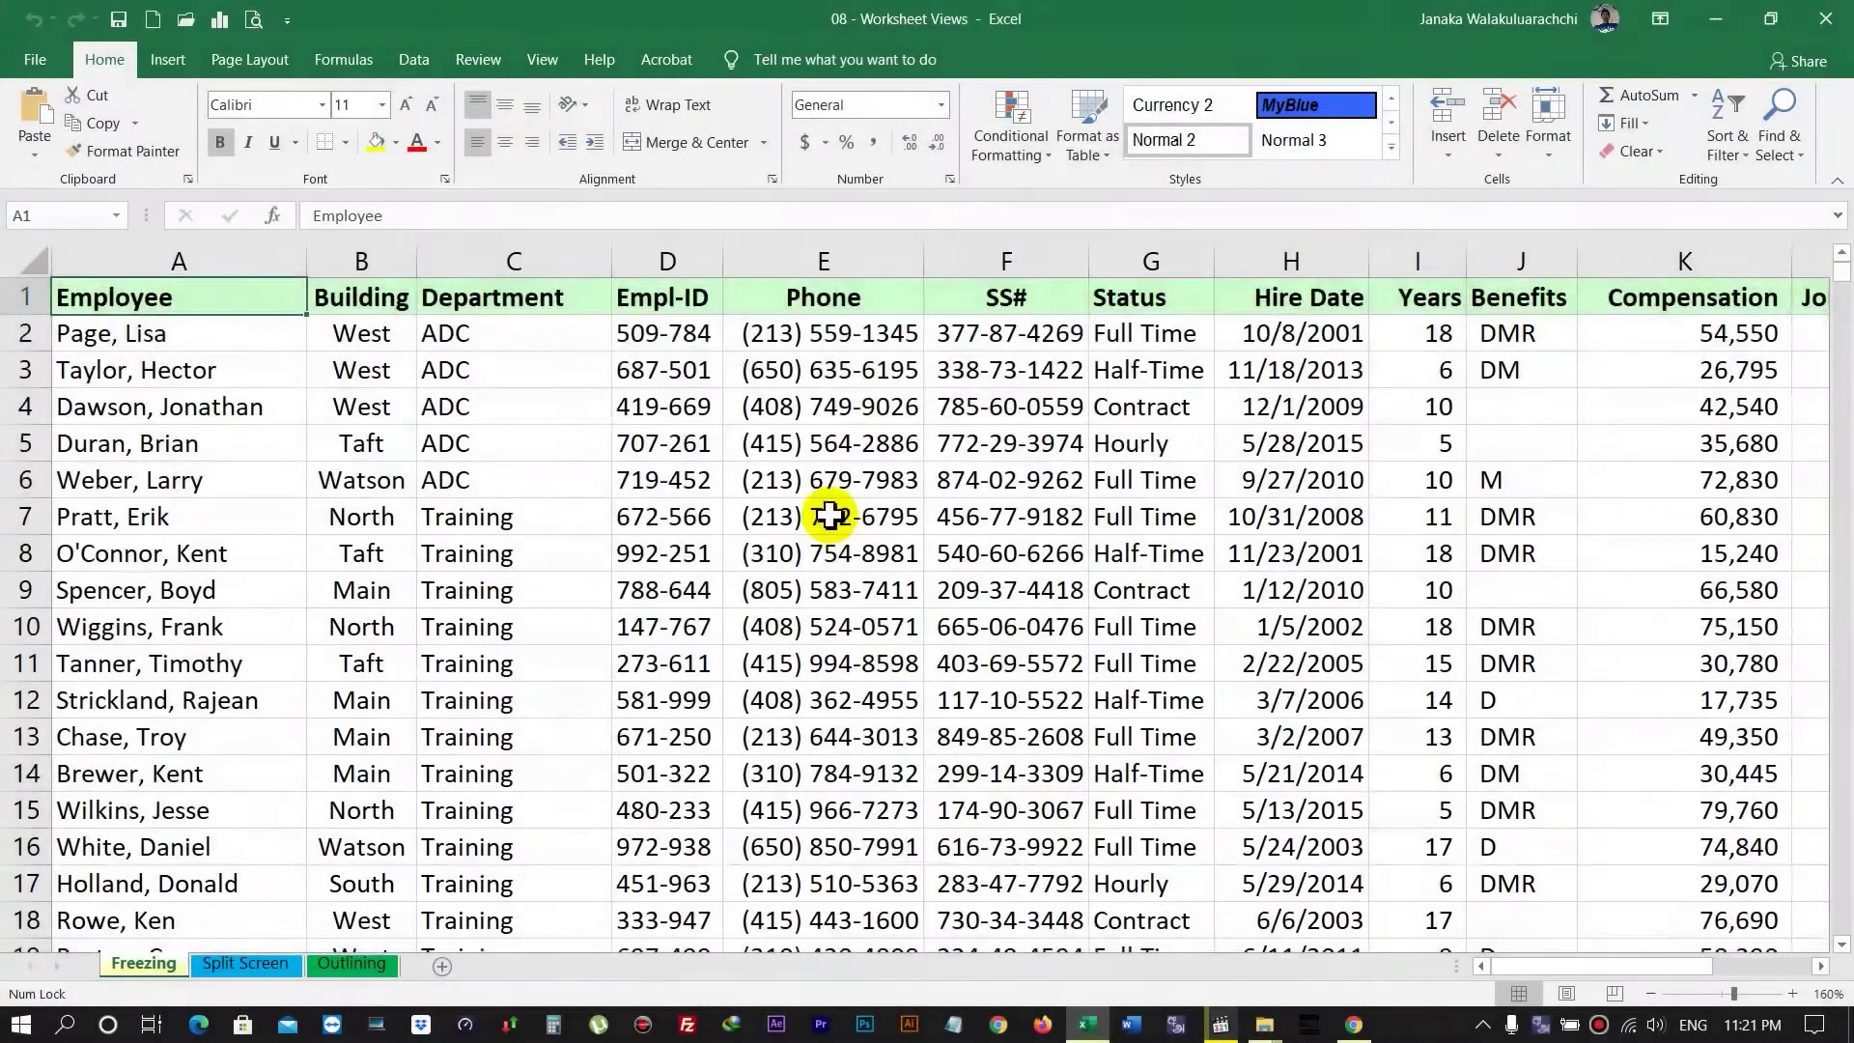
# Apply Freeze Top Row to the employee sheet so header row 1 stays fixed
pyautogui.scroll(-1, 831, 517)
pyautogui.scroll(-2, 831, 517)
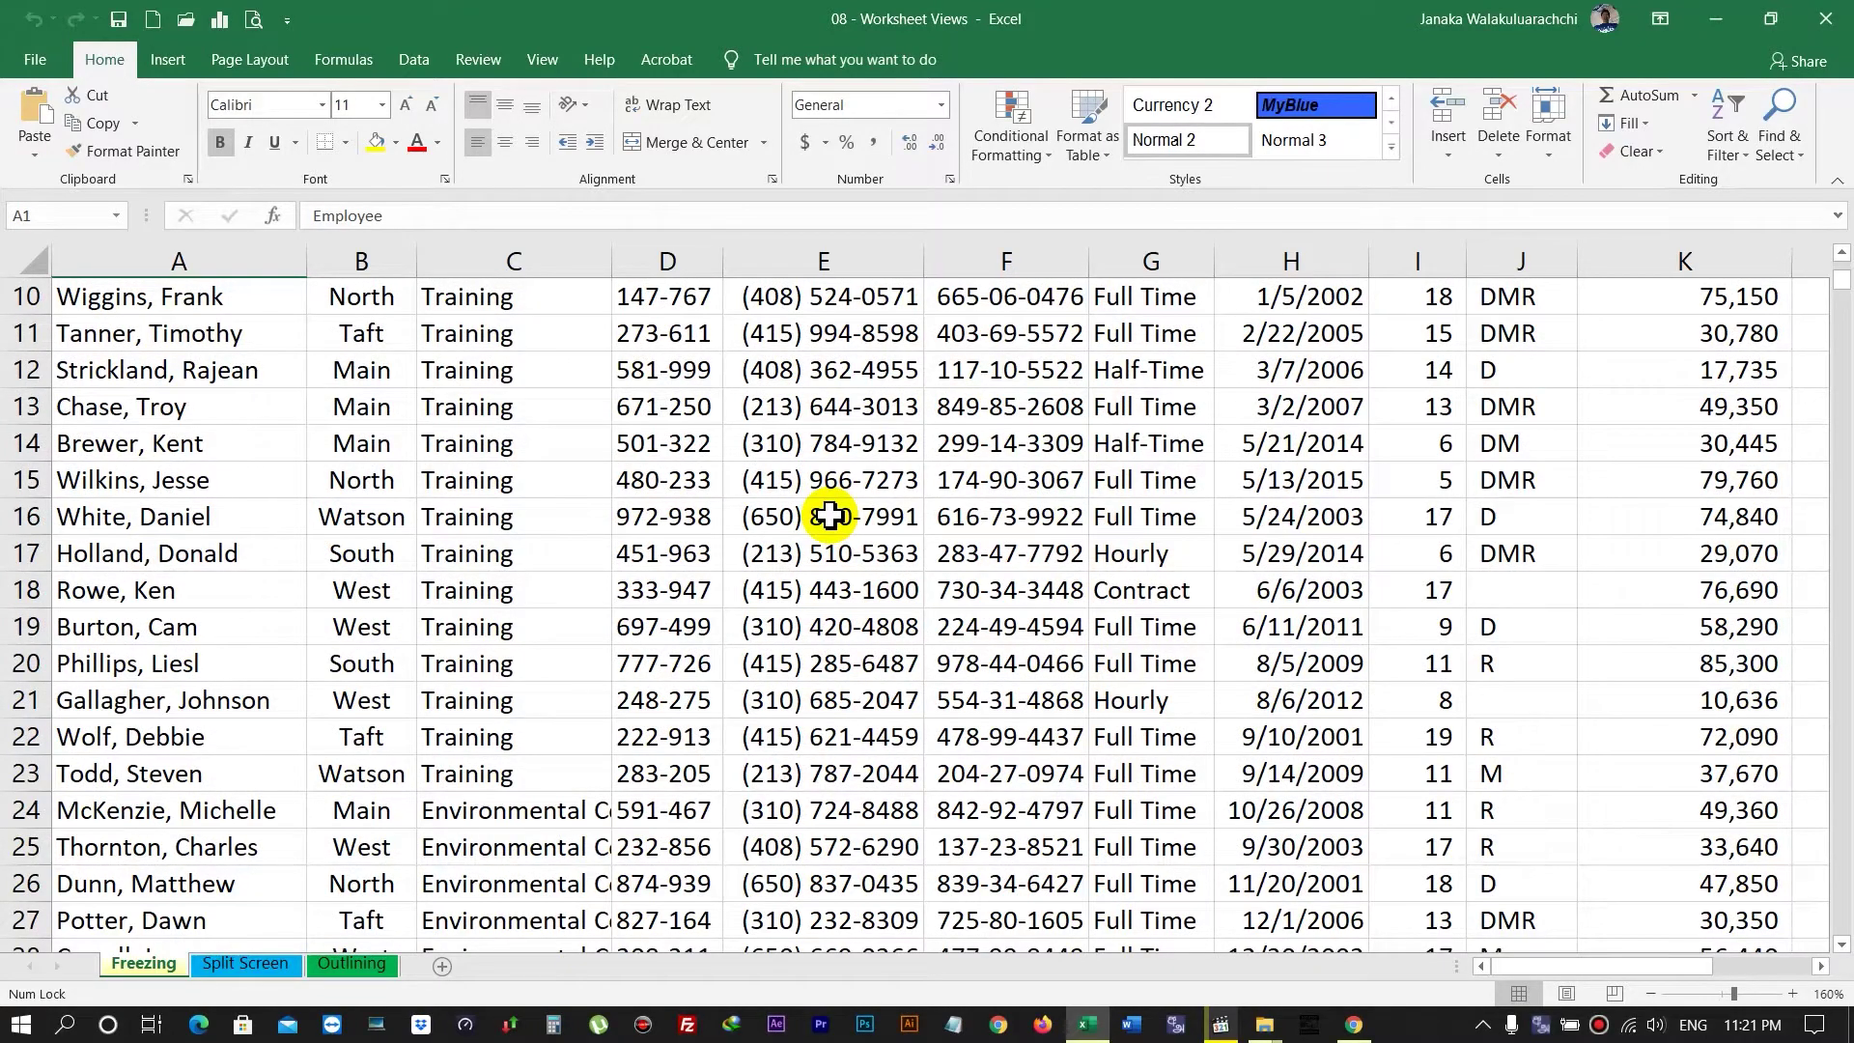
pyautogui.scroll(3, 831, 517)
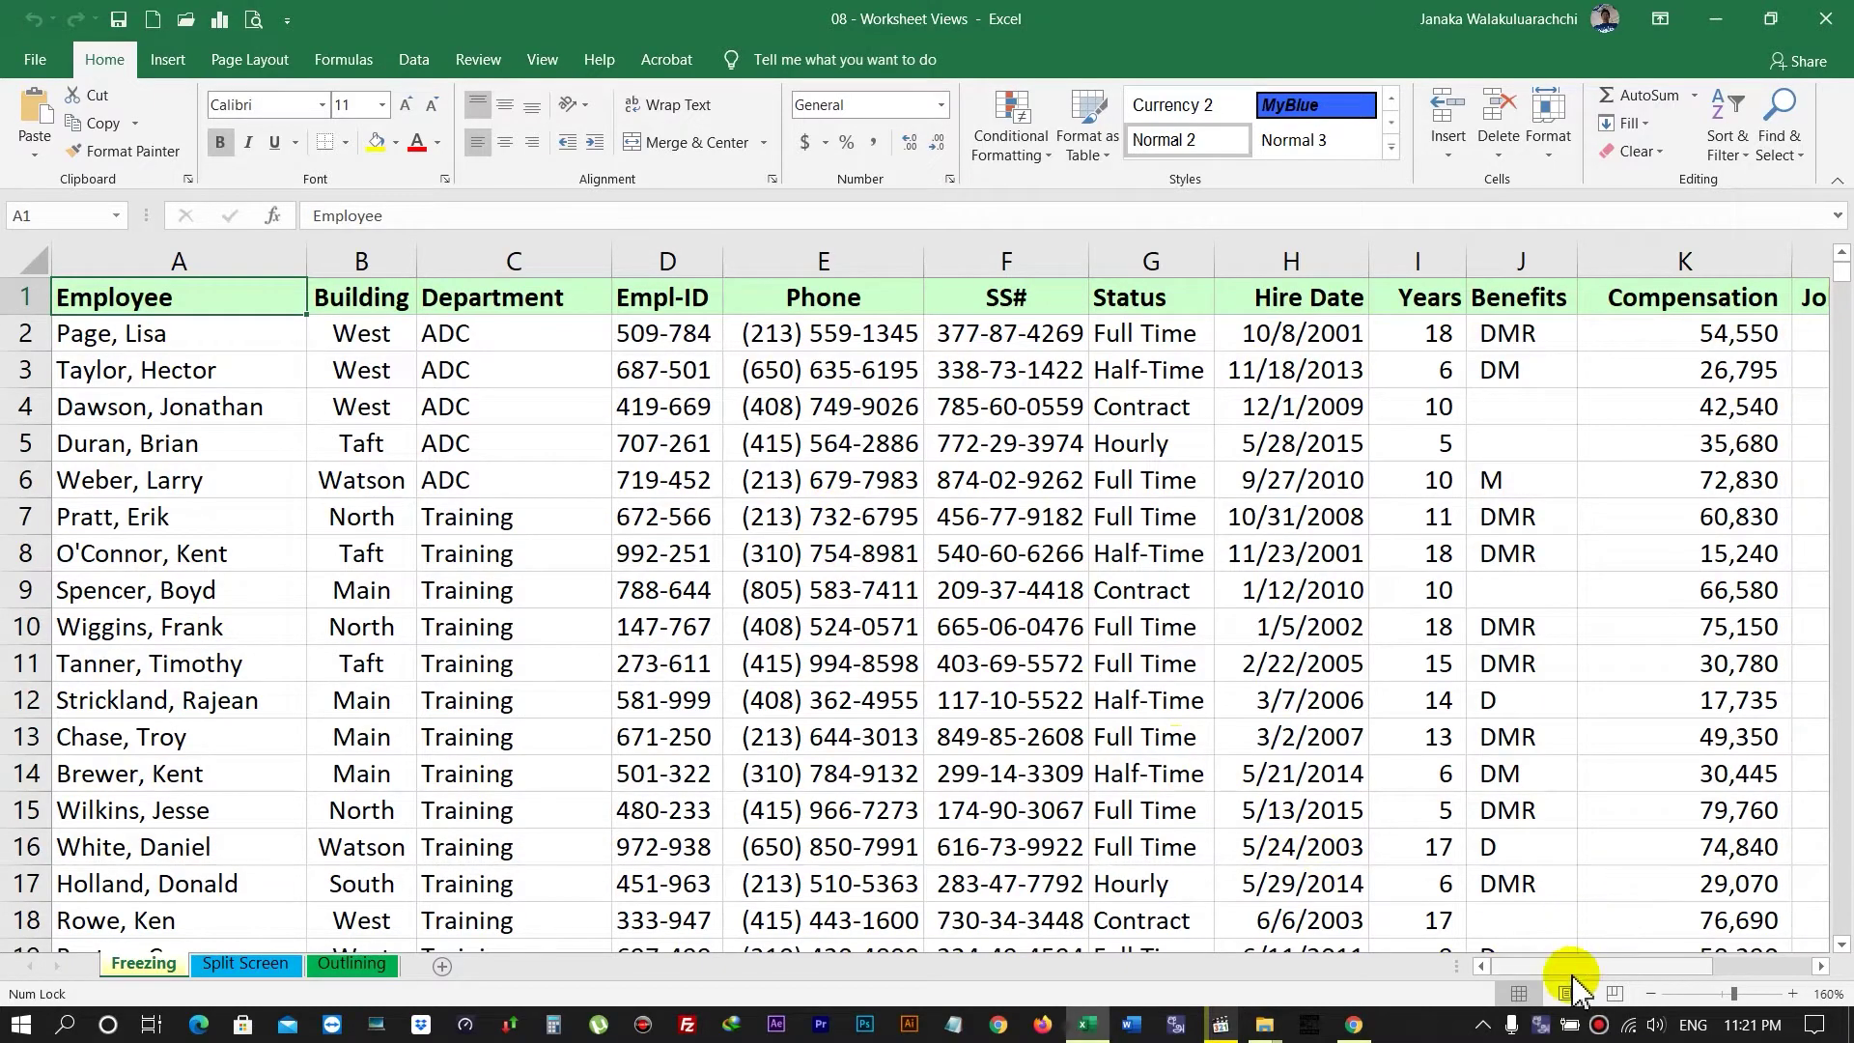
pyautogui.moveTo(1572, 974); pyautogui.dragTo(1615, 973)
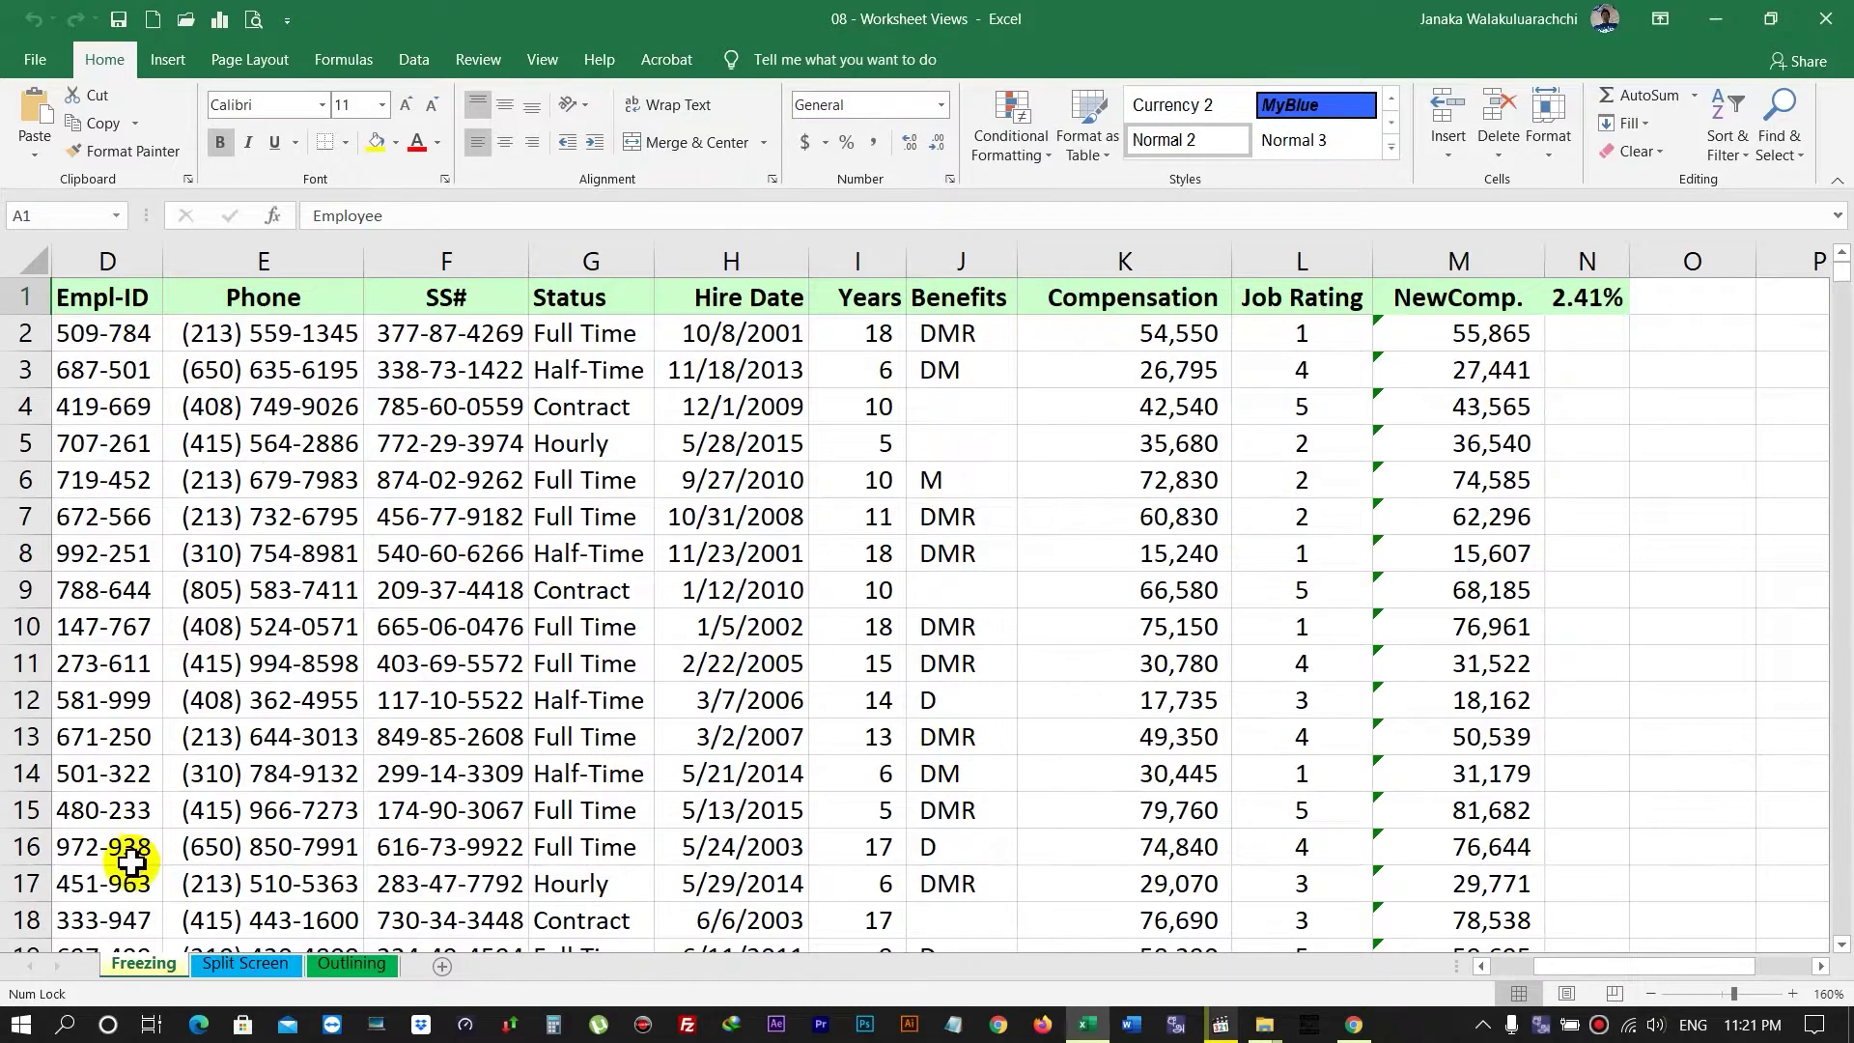
pyautogui.moveTo(1655, 969); pyautogui.dragTo(1598, 969)
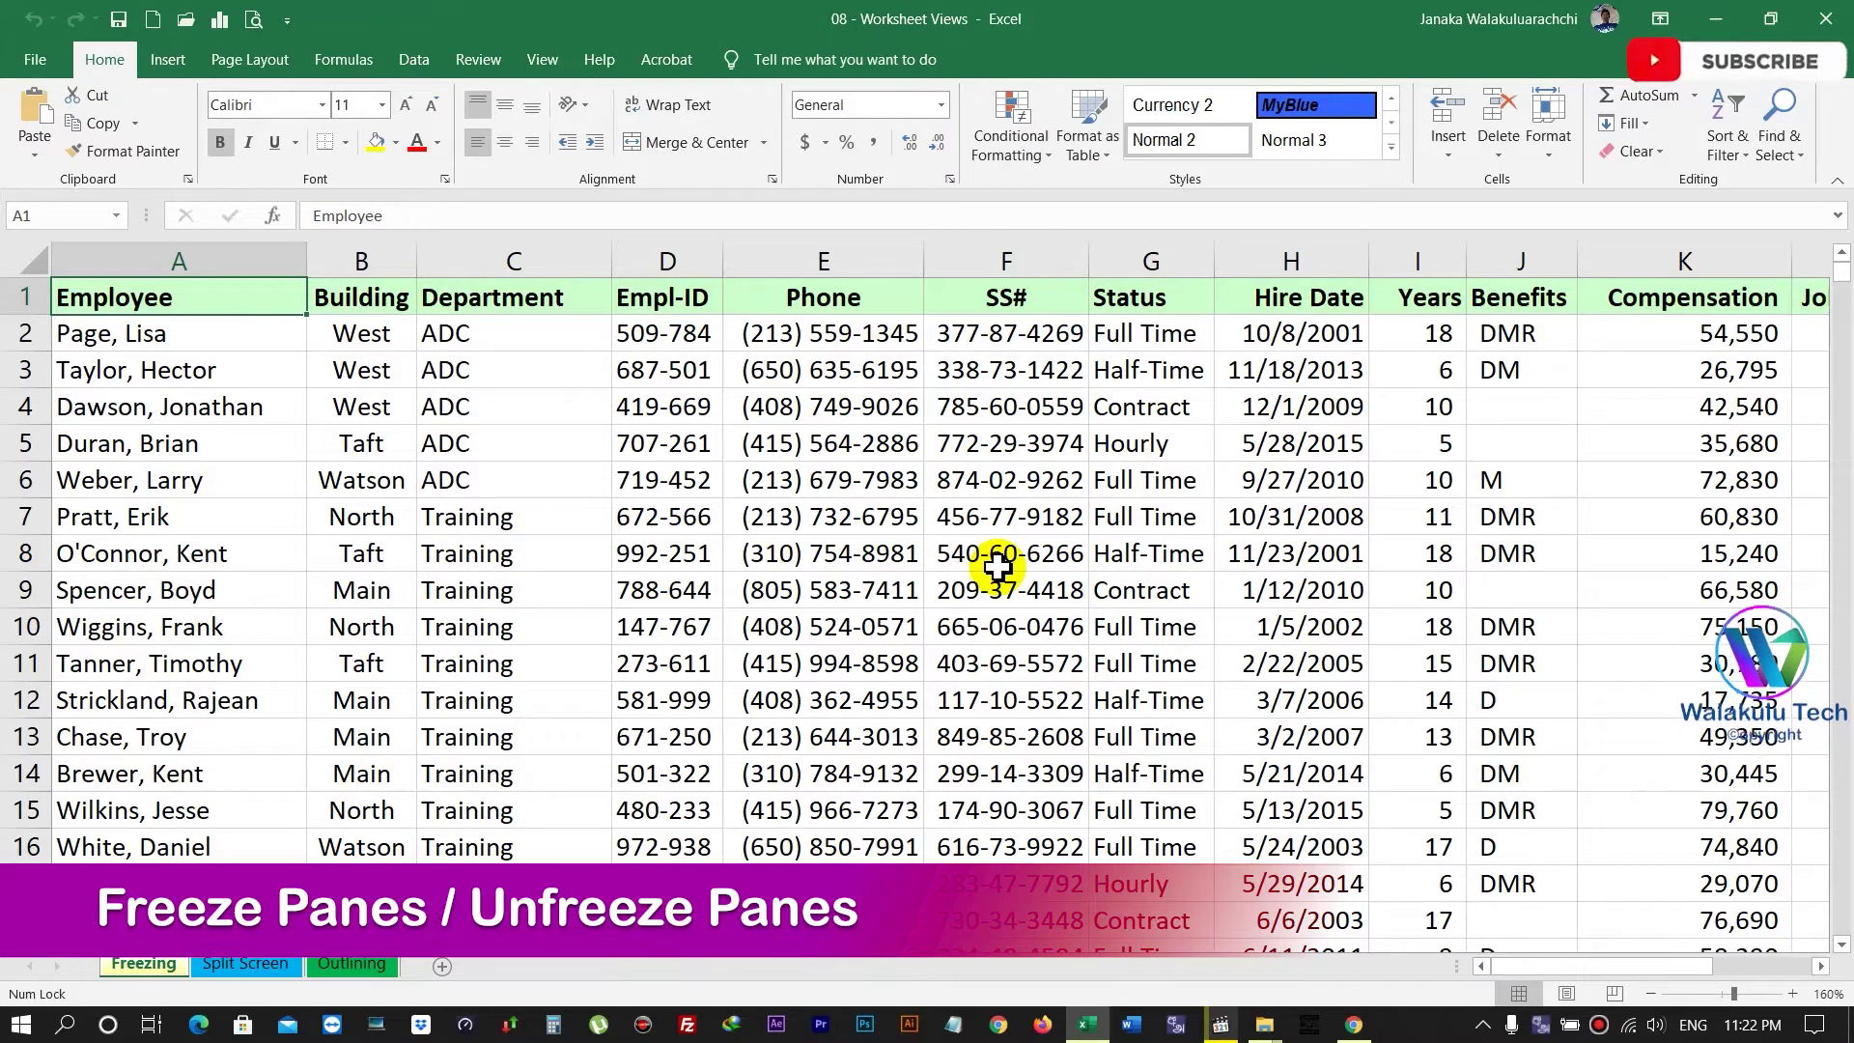
pyautogui.click(543, 61)
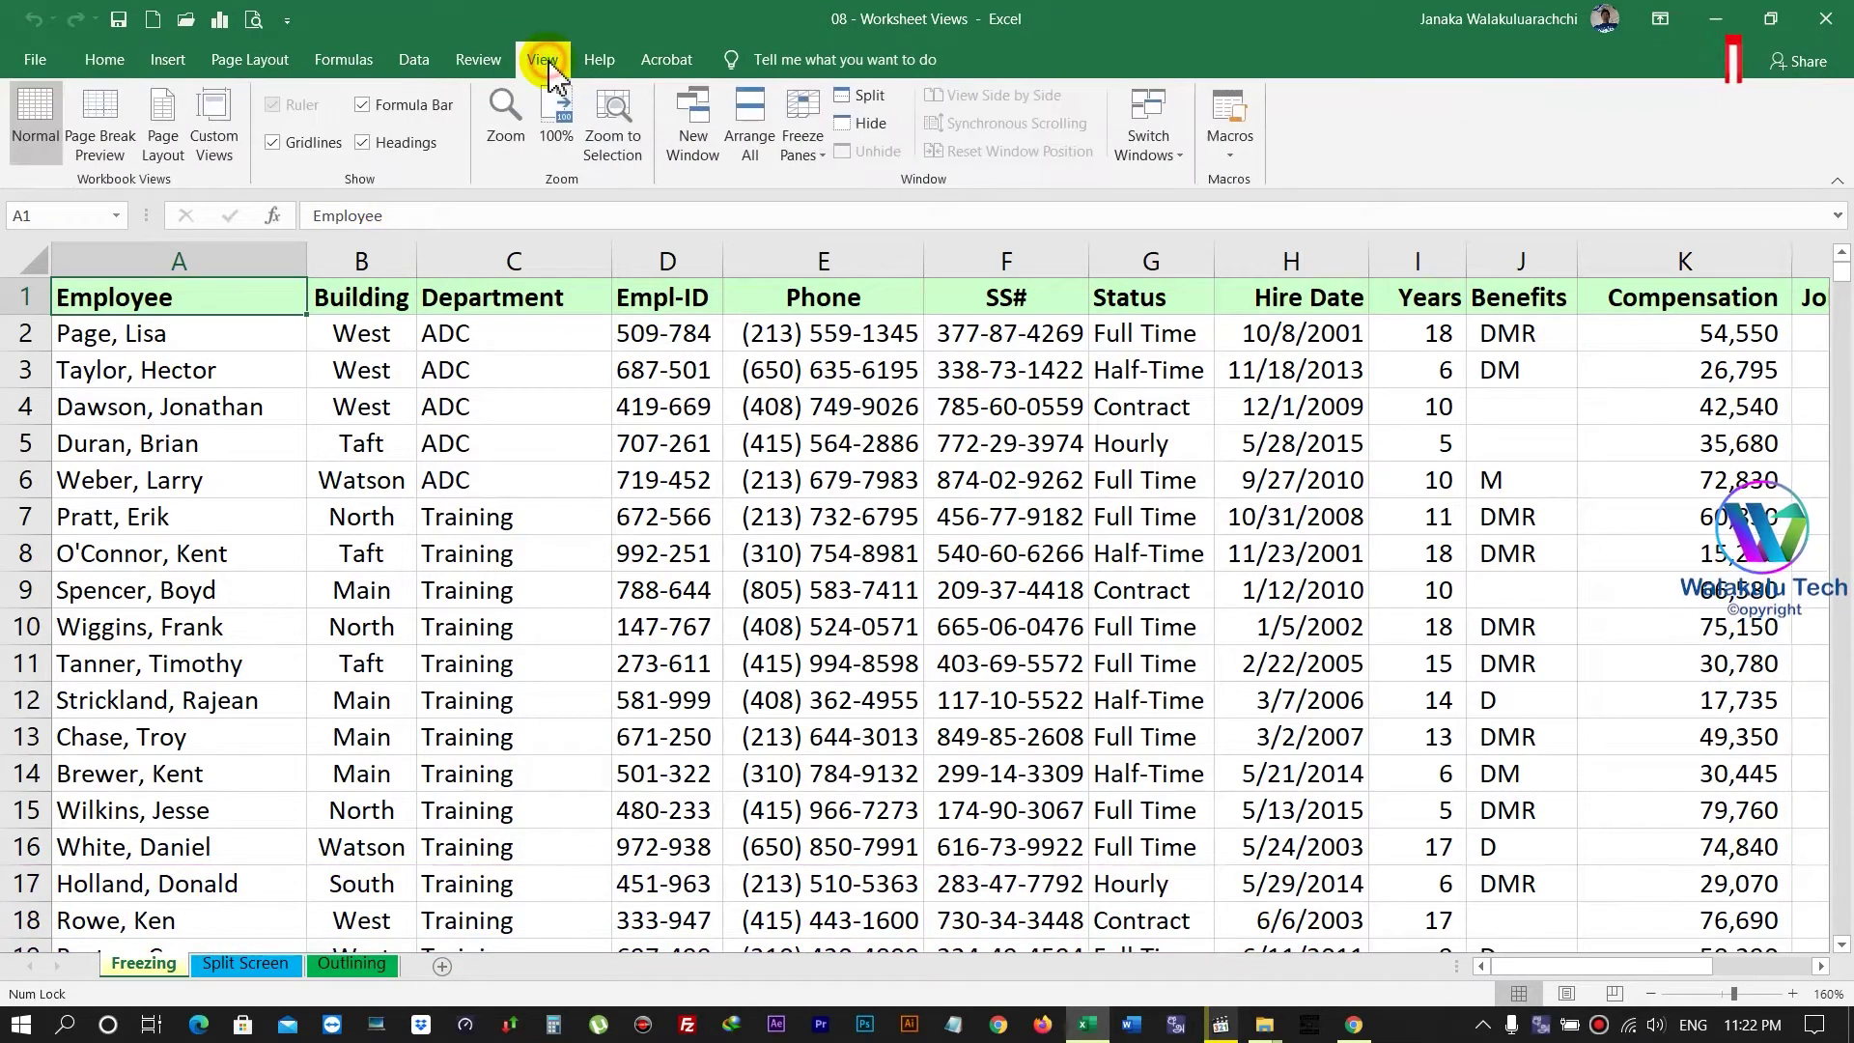
pyautogui.click(819, 164)
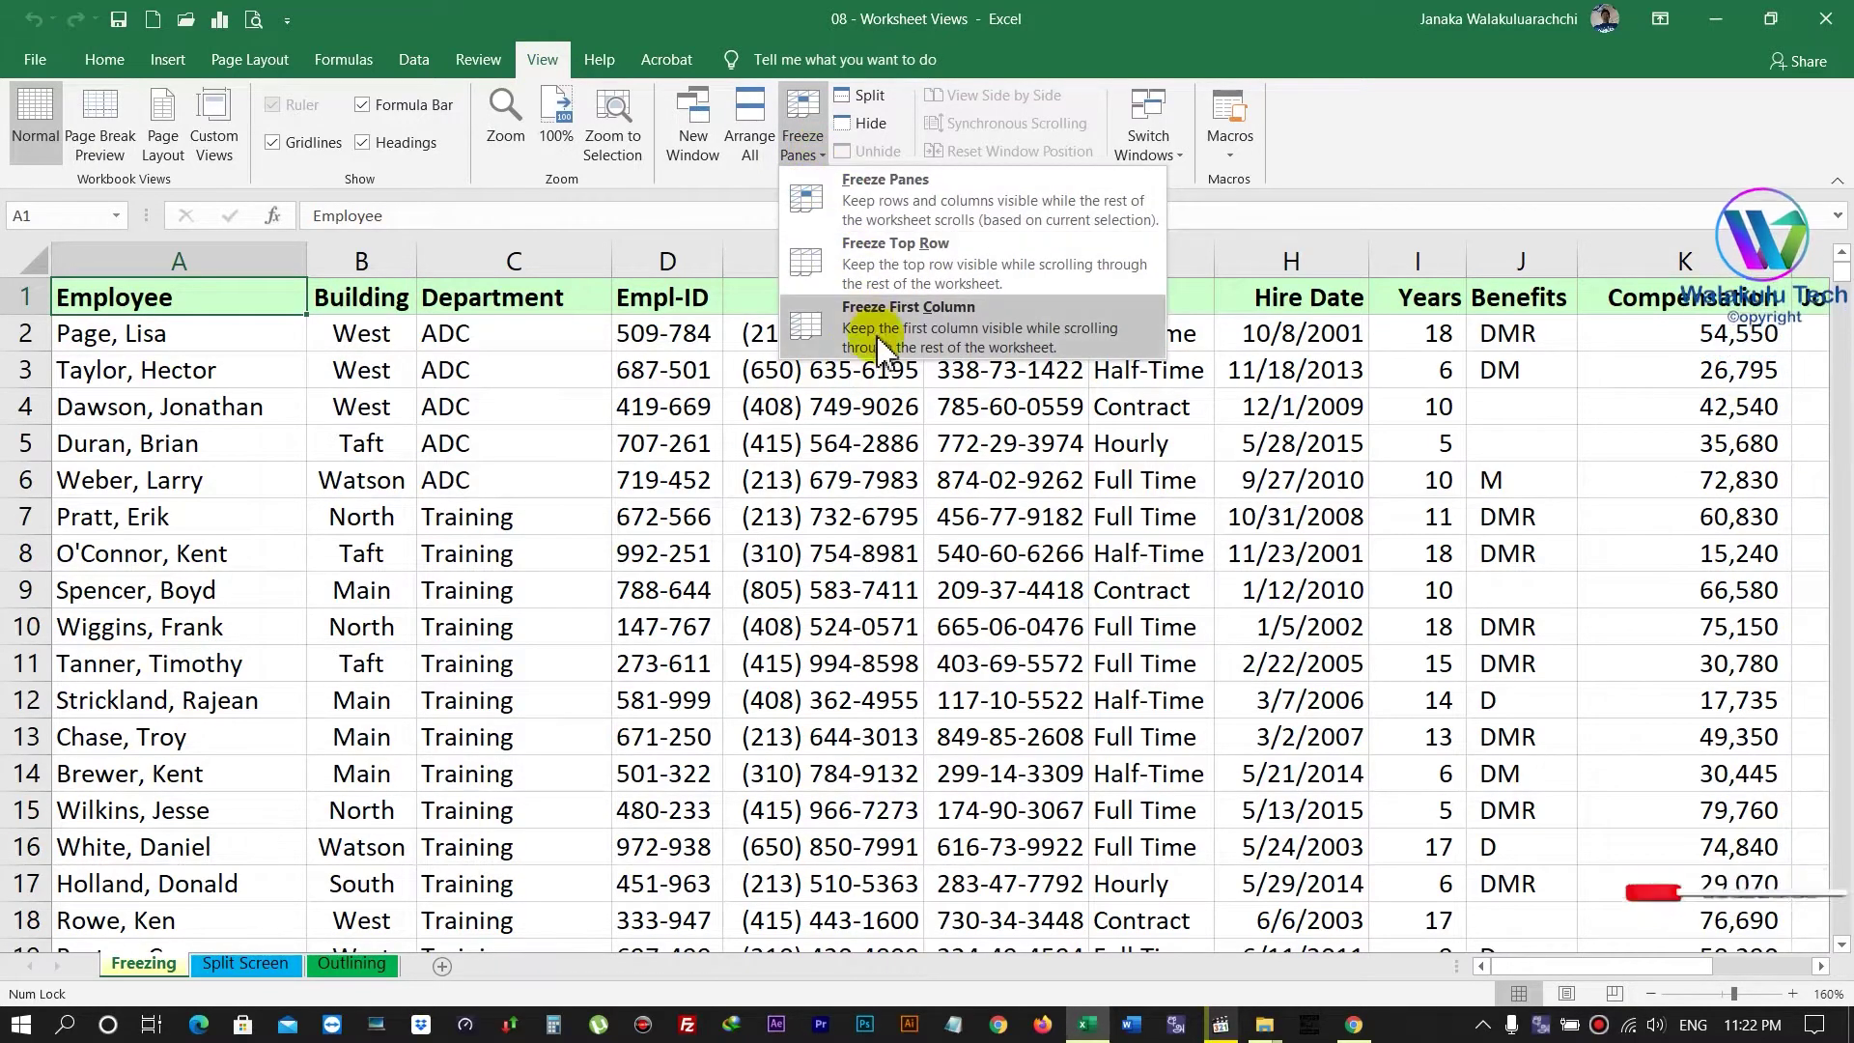
pyautogui.click(878, 273)
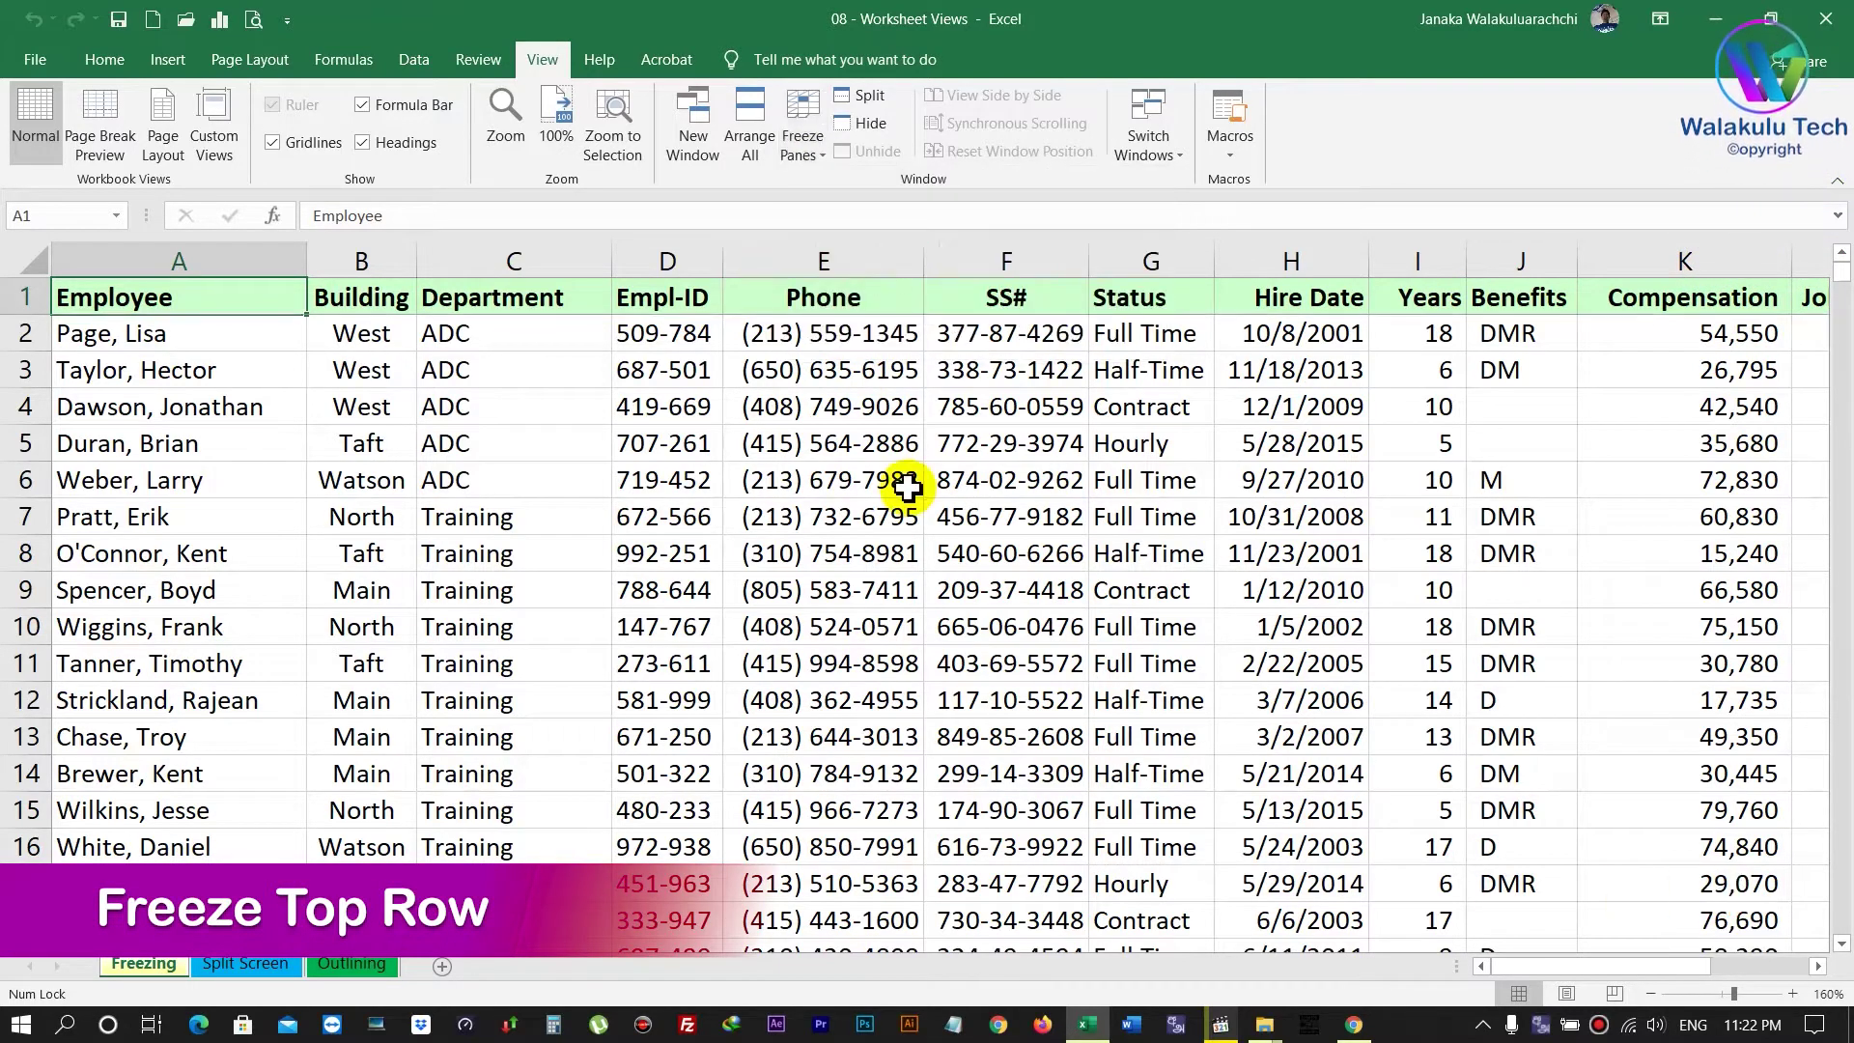
# Scroll down and back up to confirm the header row stays visible above the employee rows
pyautogui.scroll(-1, 884, 457)
pyautogui.scroll(-2, 884, 457)
pyautogui.scroll(-1, 884, 457)
pyautogui.scroll(-1, 884, 457)
pyautogui.scroll(-3, 883, 457)
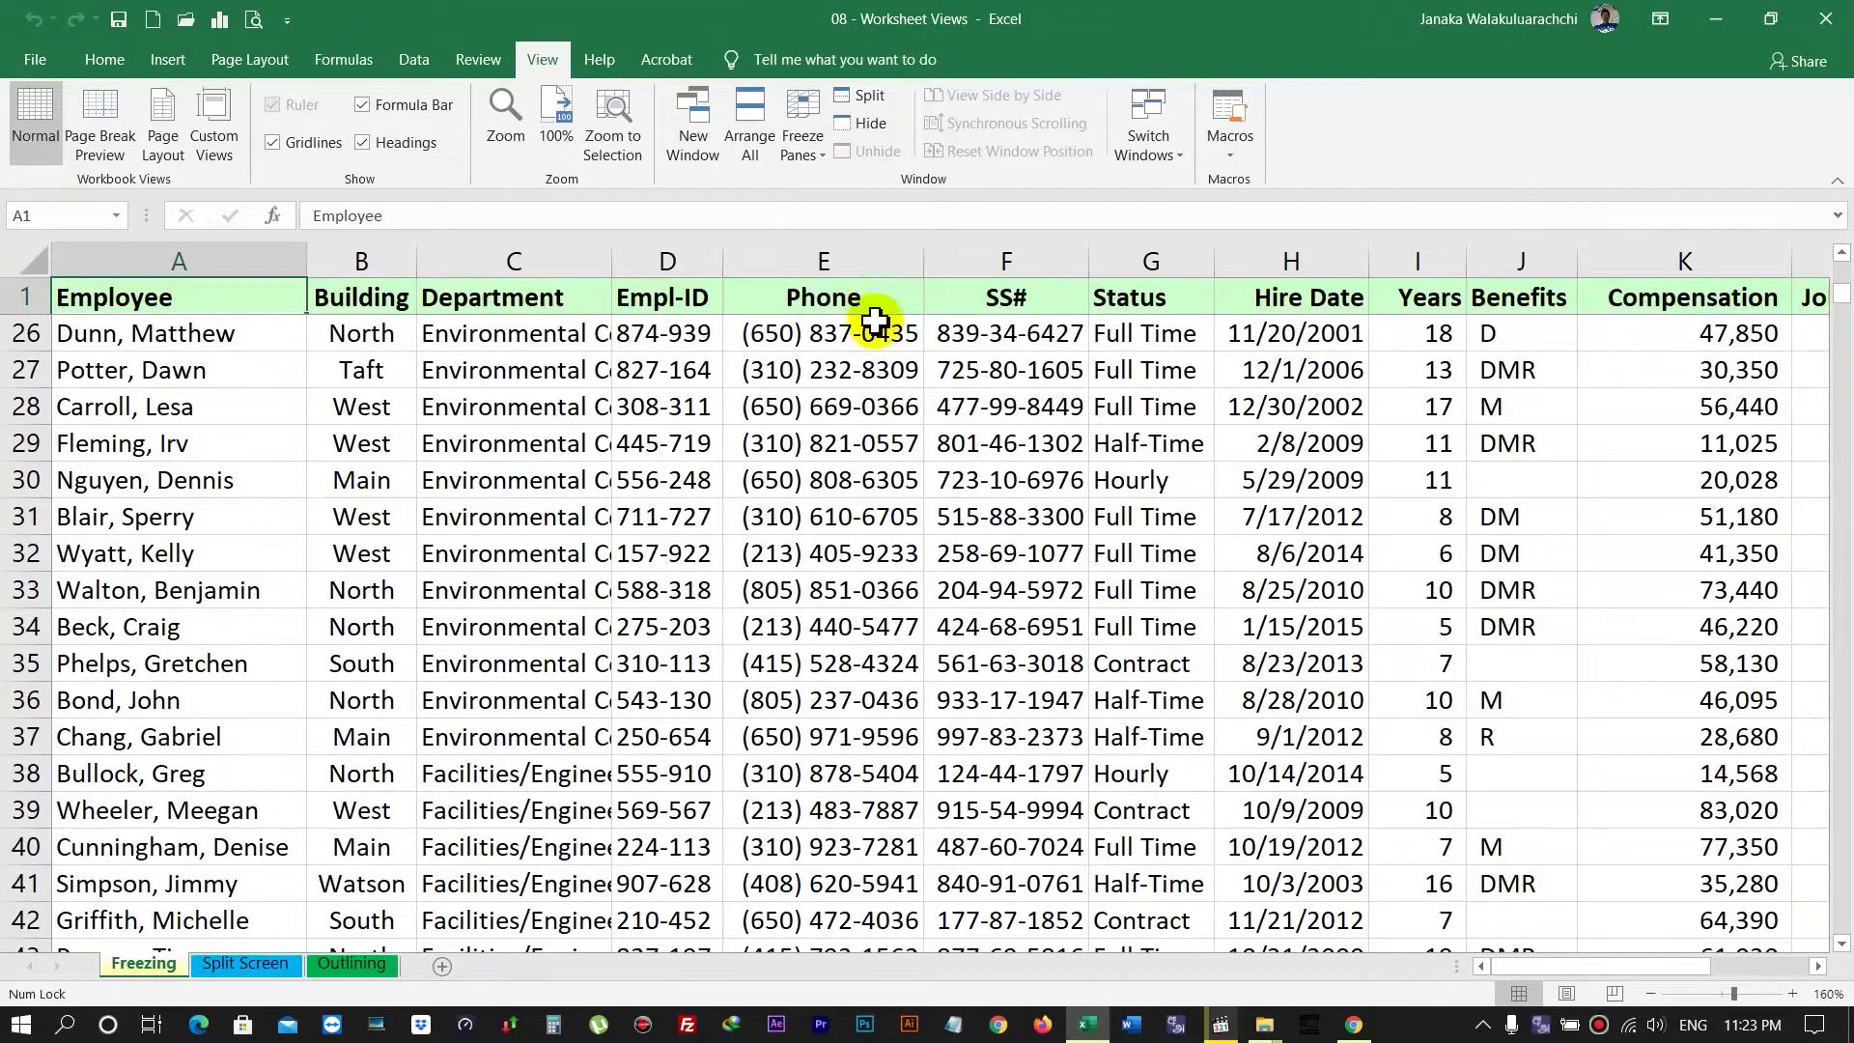
pyautogui.scroll(-1, 888, 379)
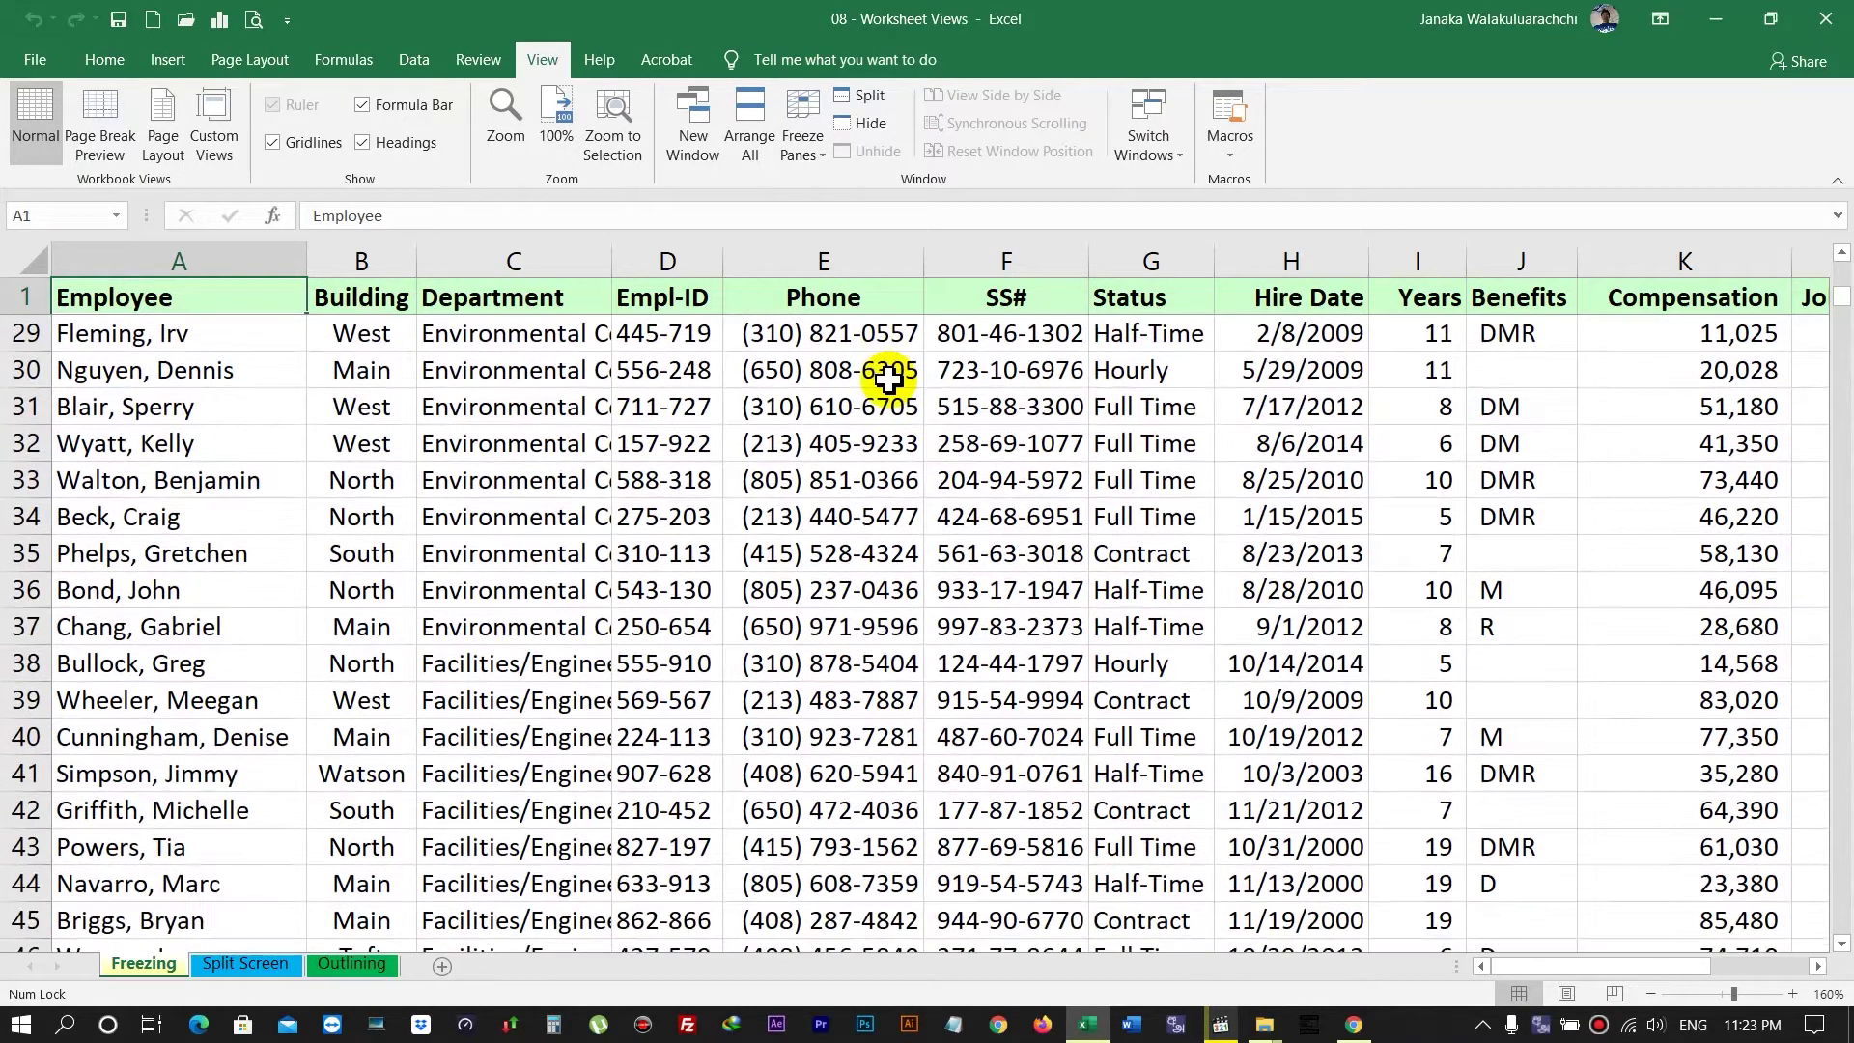
pyautogui.scroll(-1, 888, 380)
pyautogui.scroll(-4, 887, 380)
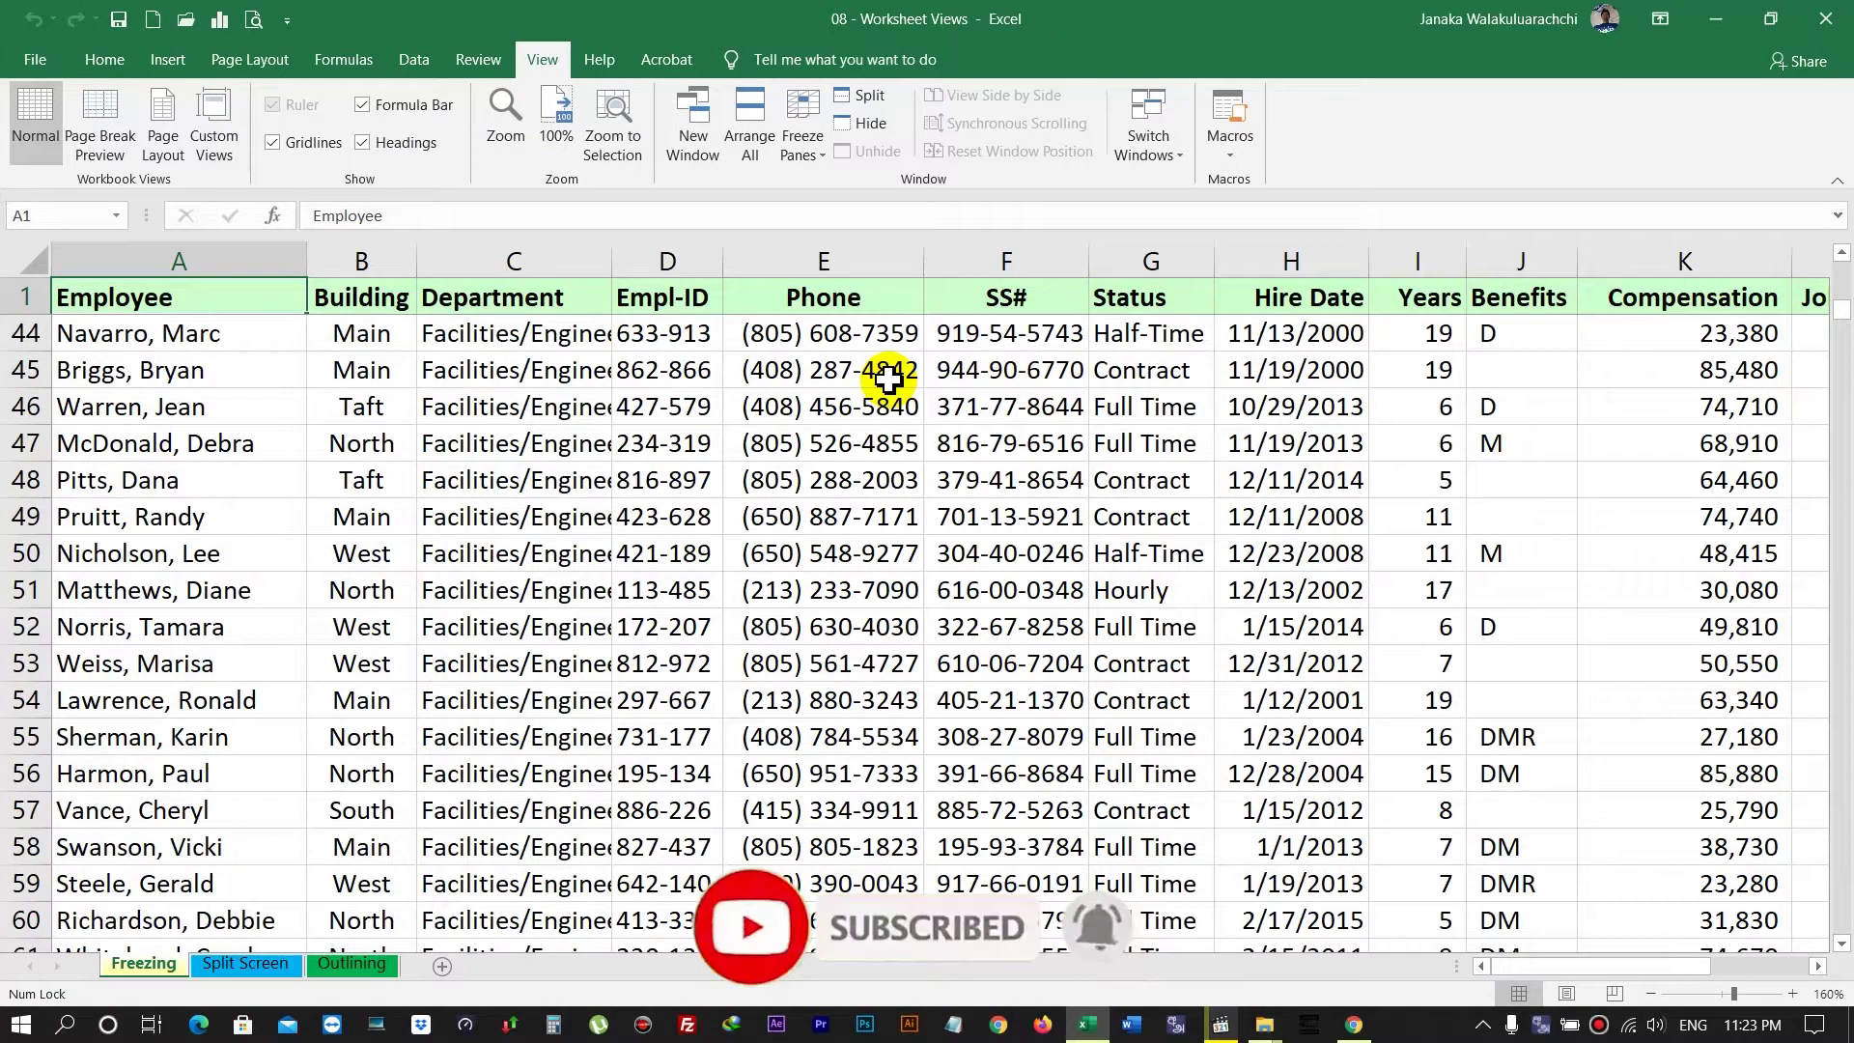
pyautogui.scroll(1, 888, 380)
pyautogui.scroll(4, 887, 380)
pyautogui.scroll(2, 887, 380)
pyautogui.scroll(5, 888, 379)
pyautogui.scroll(1, 888, 380)
pyautogui.scroll(1, 888, 379)
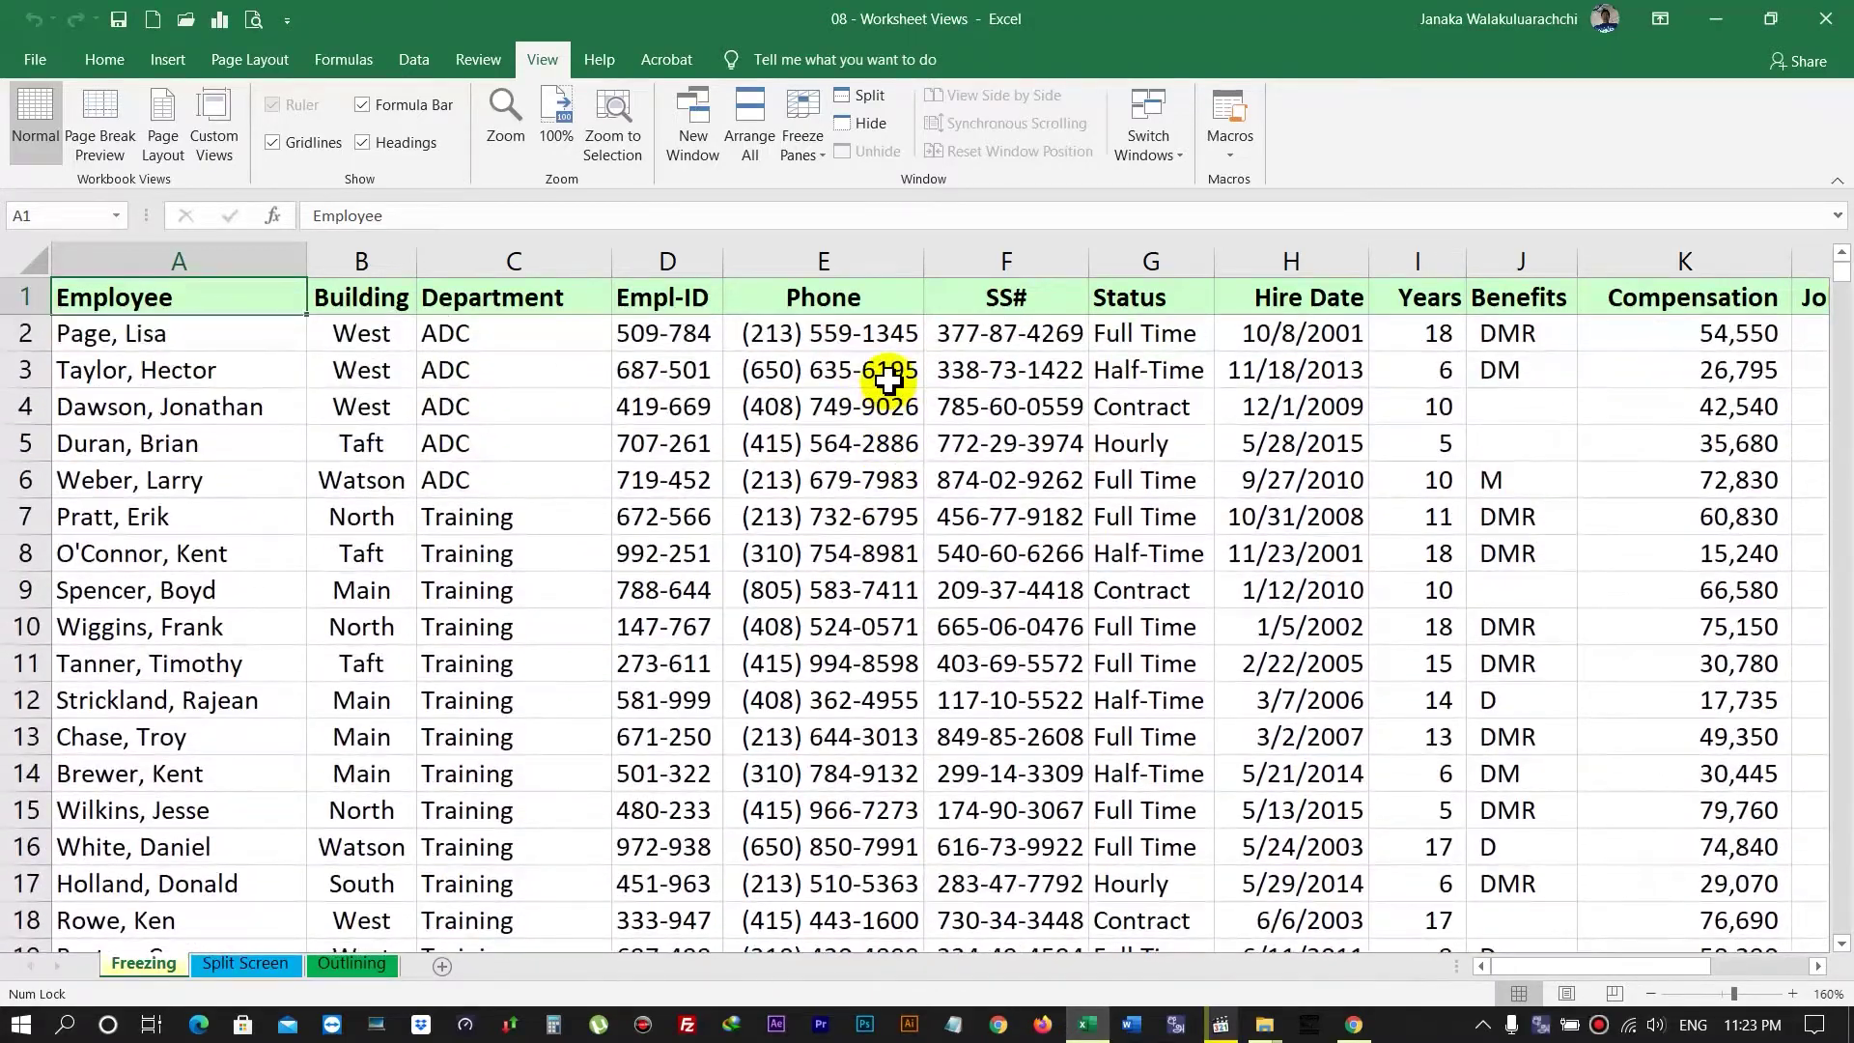
pyautogui.scroll(-2, 888, 379)
pyautogui.scroll(-2, 887, 380)
pyautogui.scroll(-1, 887, 379)
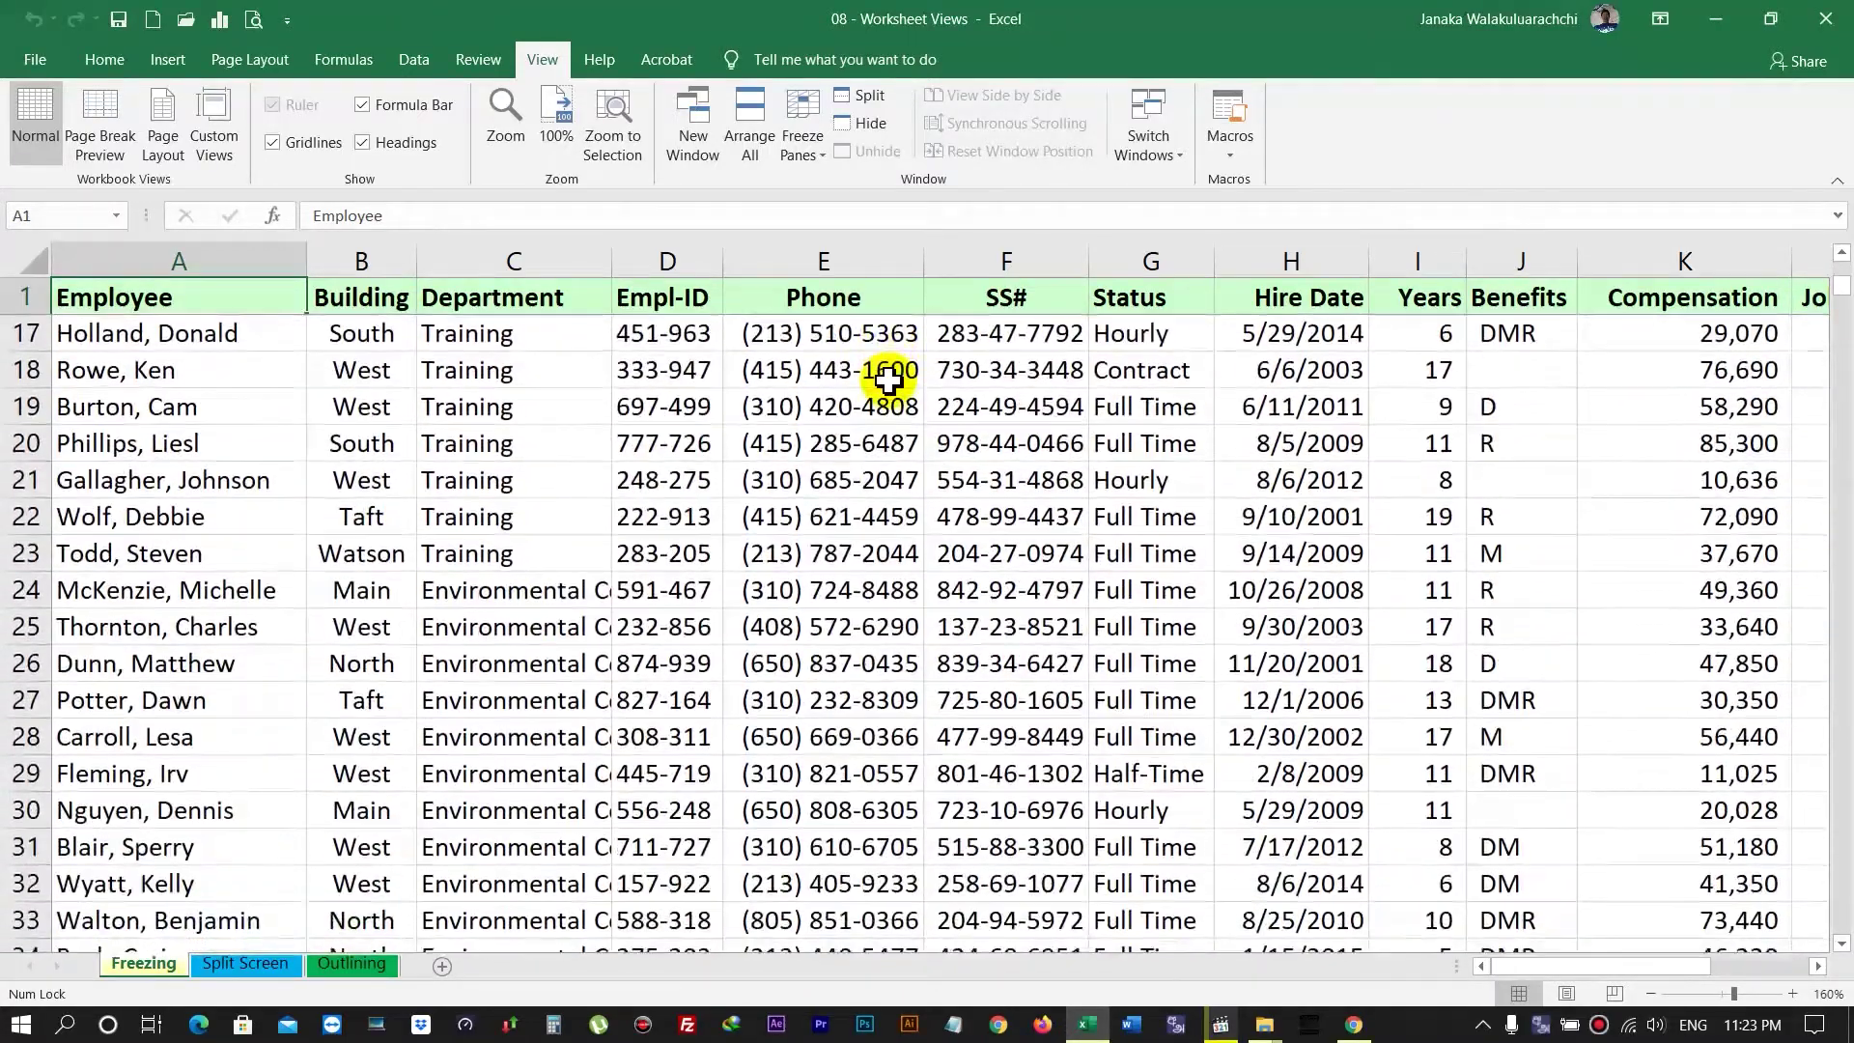
pyautogui.scroll(3, 888, 380)
pyautogui.scroll(2, 888, 379)
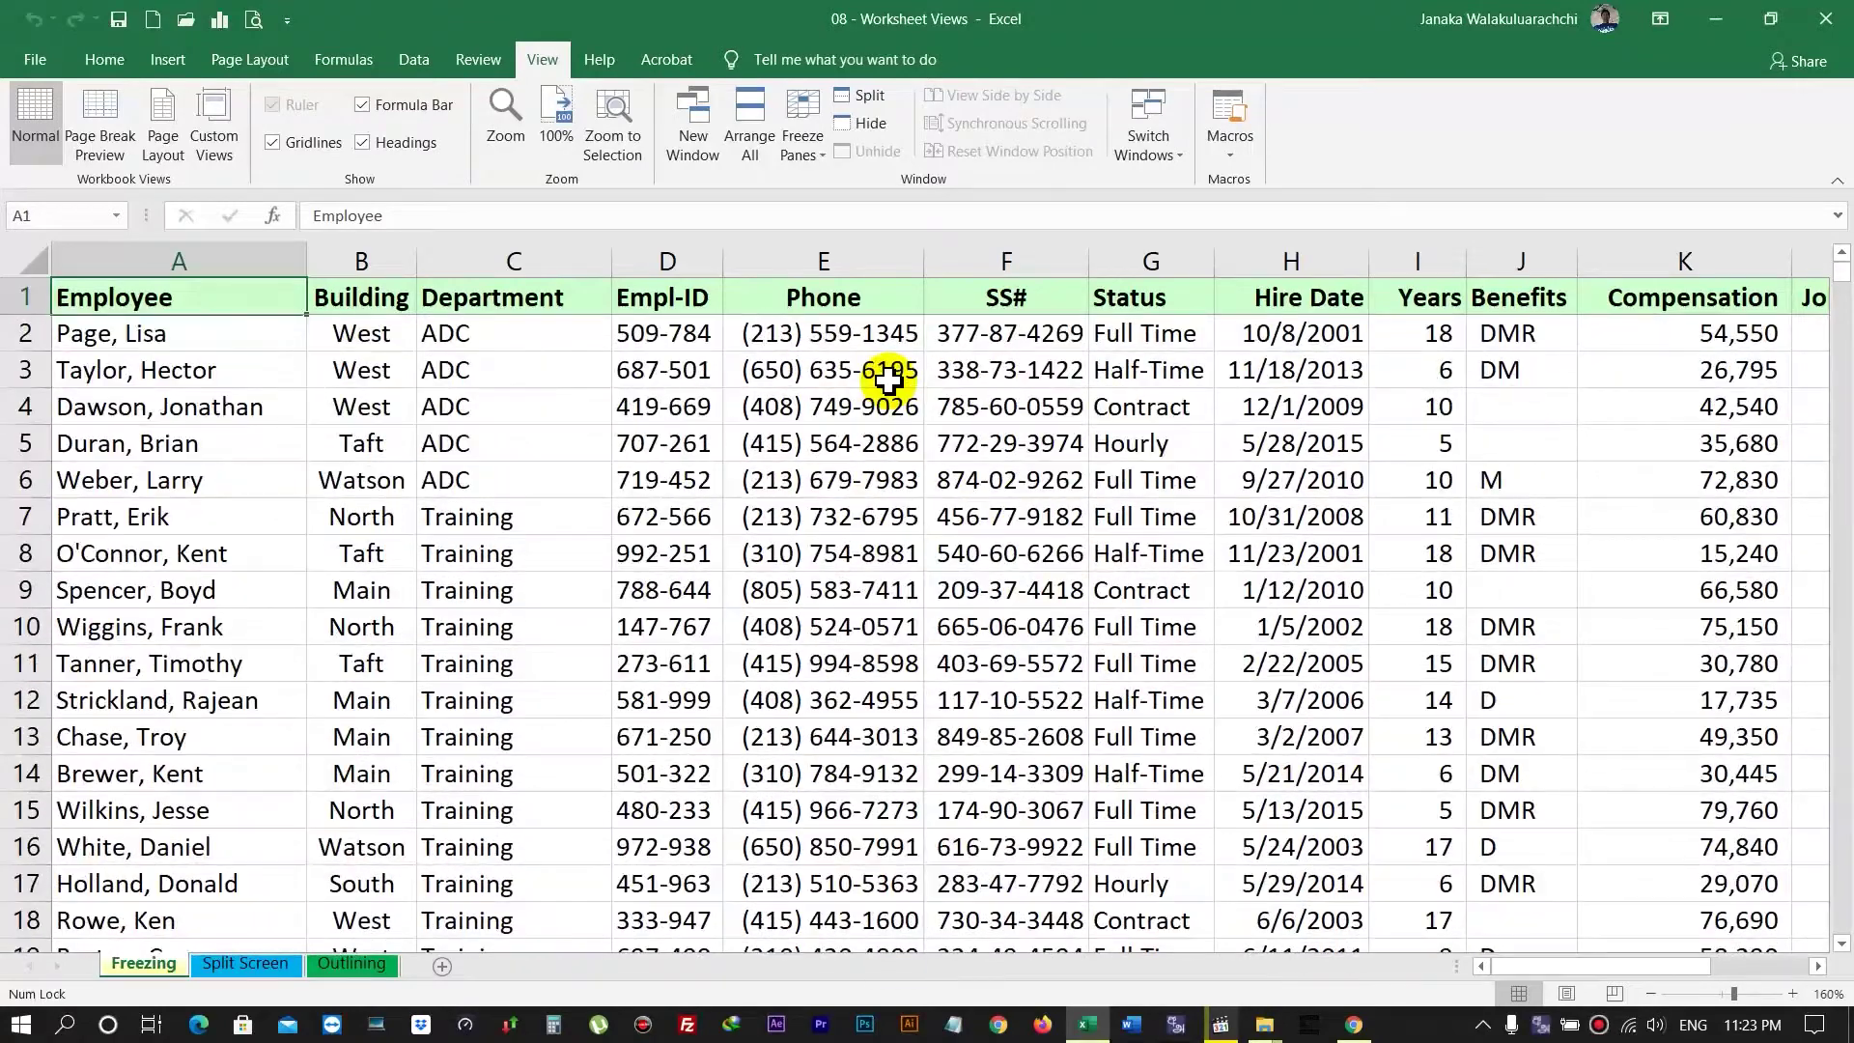
pyautogui.click(818, 164)
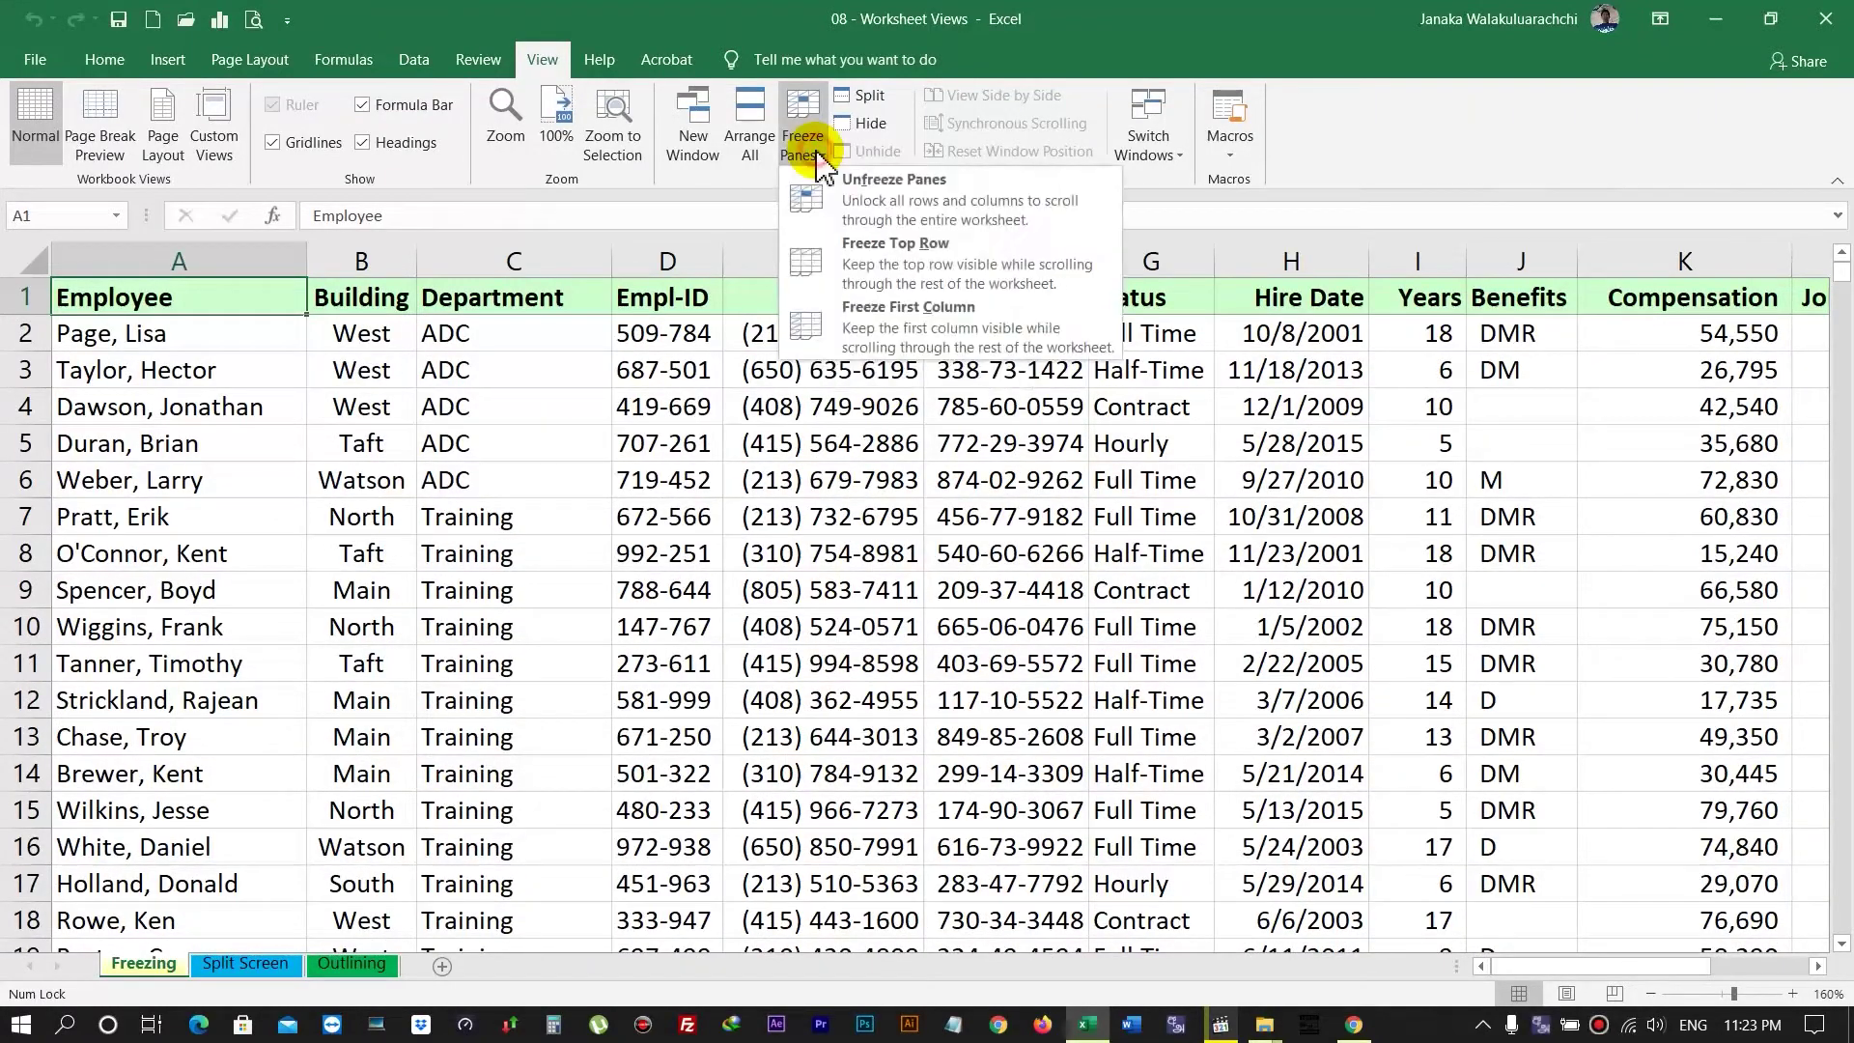
# Choose Unfreeze Panes and scroll up and down to confirm the header row now scrolls away
pyautogui.click(927, 198)
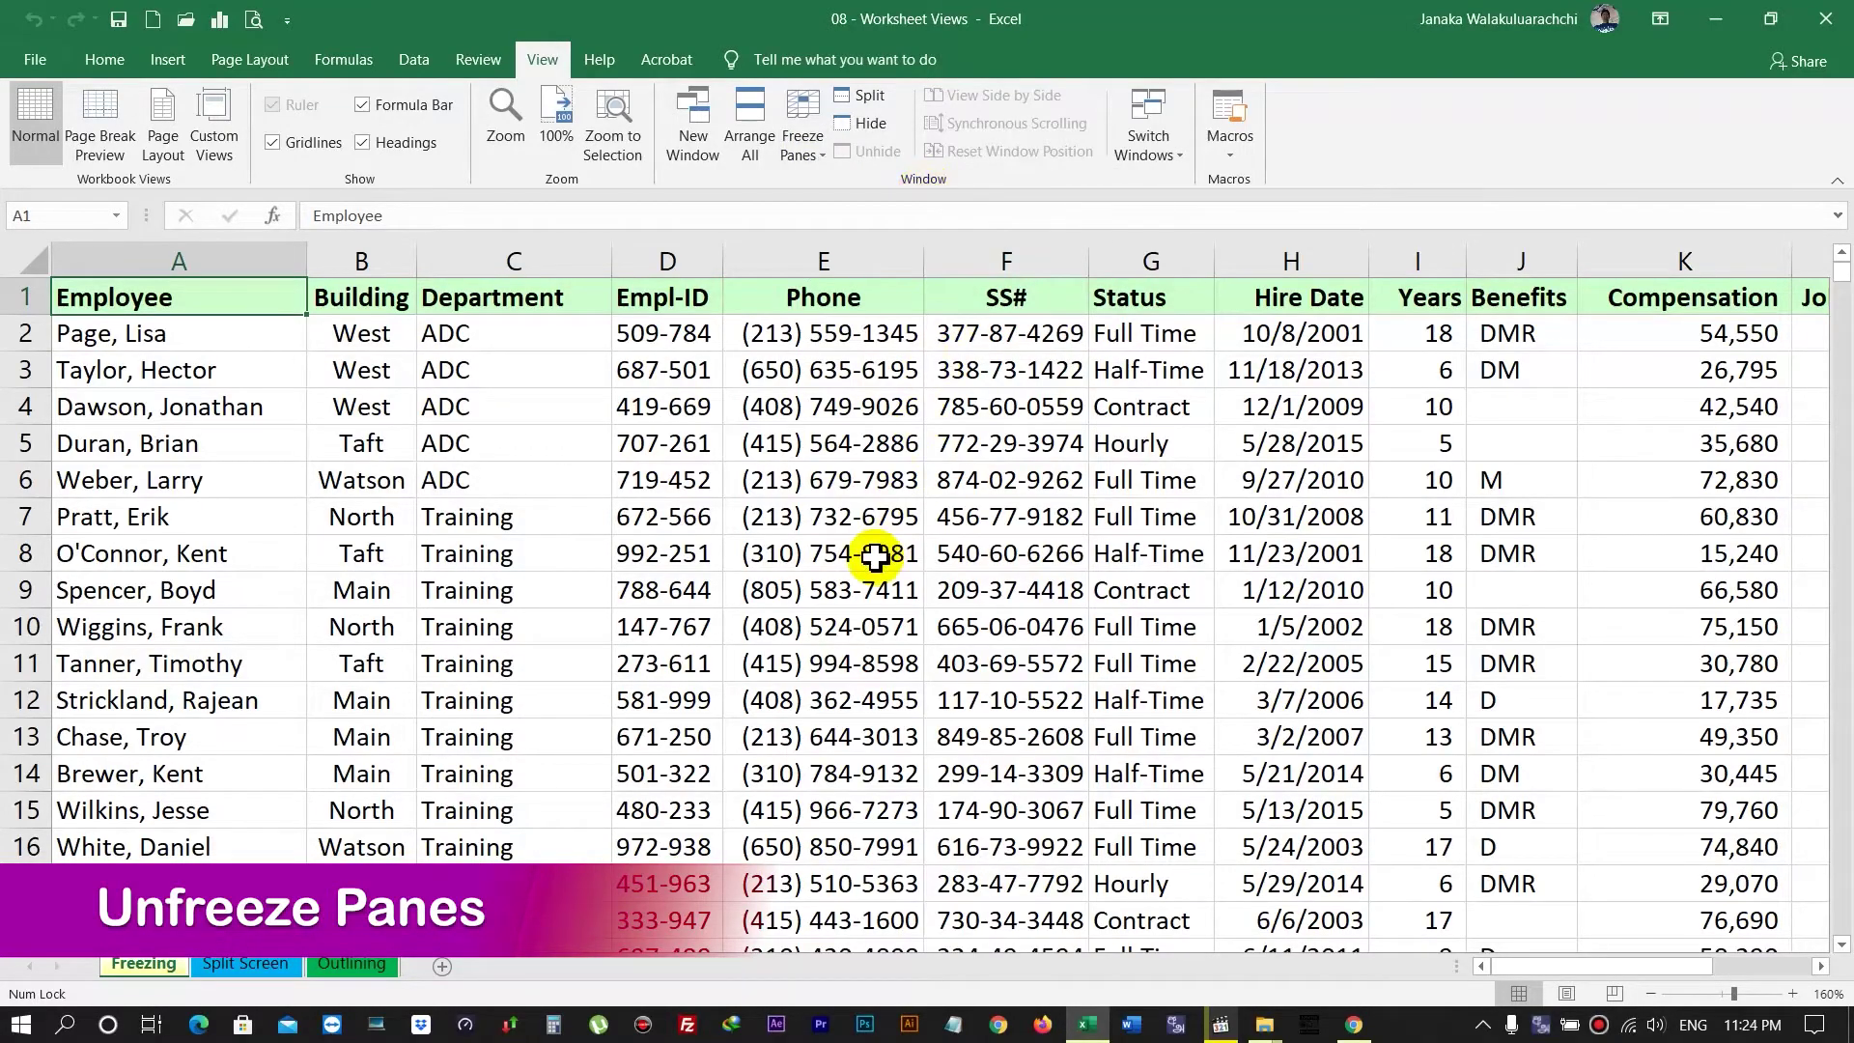
pyautogui.scroll(-1, 873, 554)
pyautogui.scroll(-1, 874, 558)
pyautogui.scroll(-3, 874, 557)
pyautogui.scroll(-2, 874, 558)
pyautogui.scroll(4, 874, 557)
pyautogui.scroll(2, 874, 558)
pyautogui.scroll(1, 874, 557)
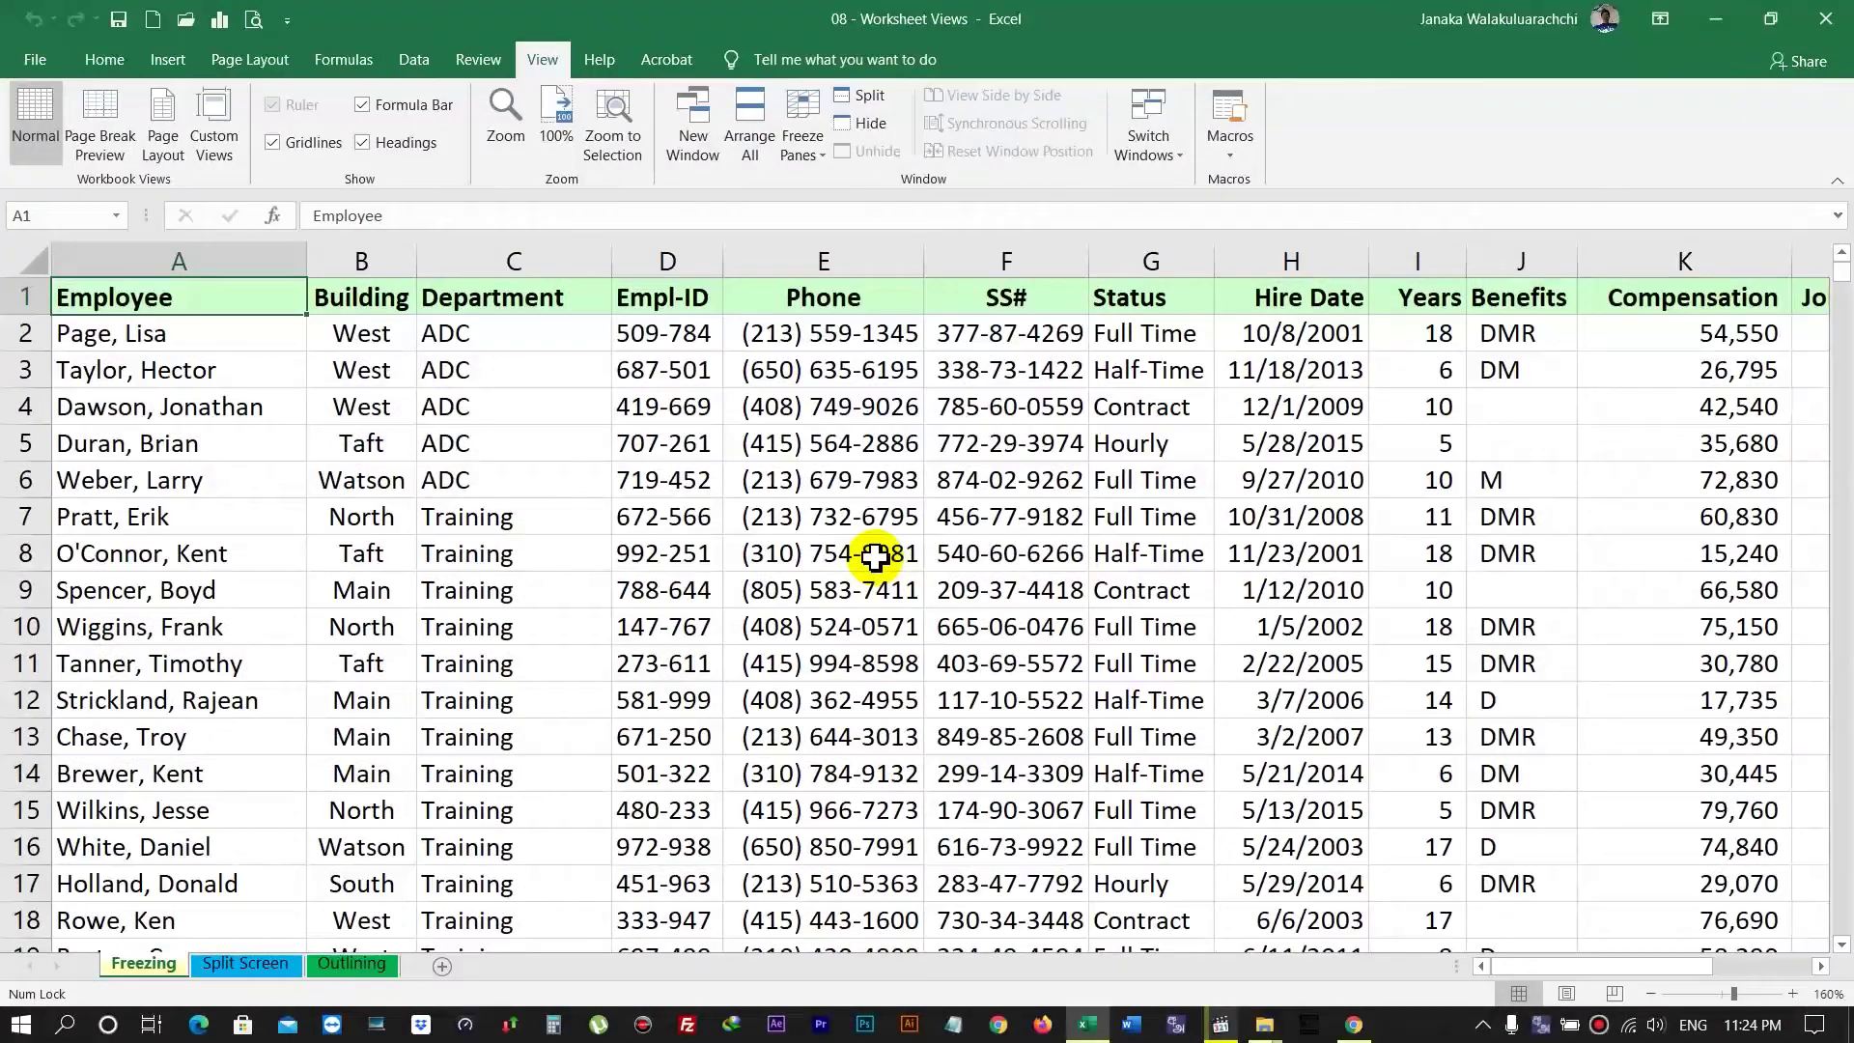
pyautogui.scroll(-1, 874, 558)
pyautogui.scroll(-1, 874, 557)
pyautogui.scroll(-3, 874, 558)
pyautogui.scroll(-1, 875, 557)
pyautogui.scroll(1, 874, 557)
pyautogui.scroll(5, 874, 557)
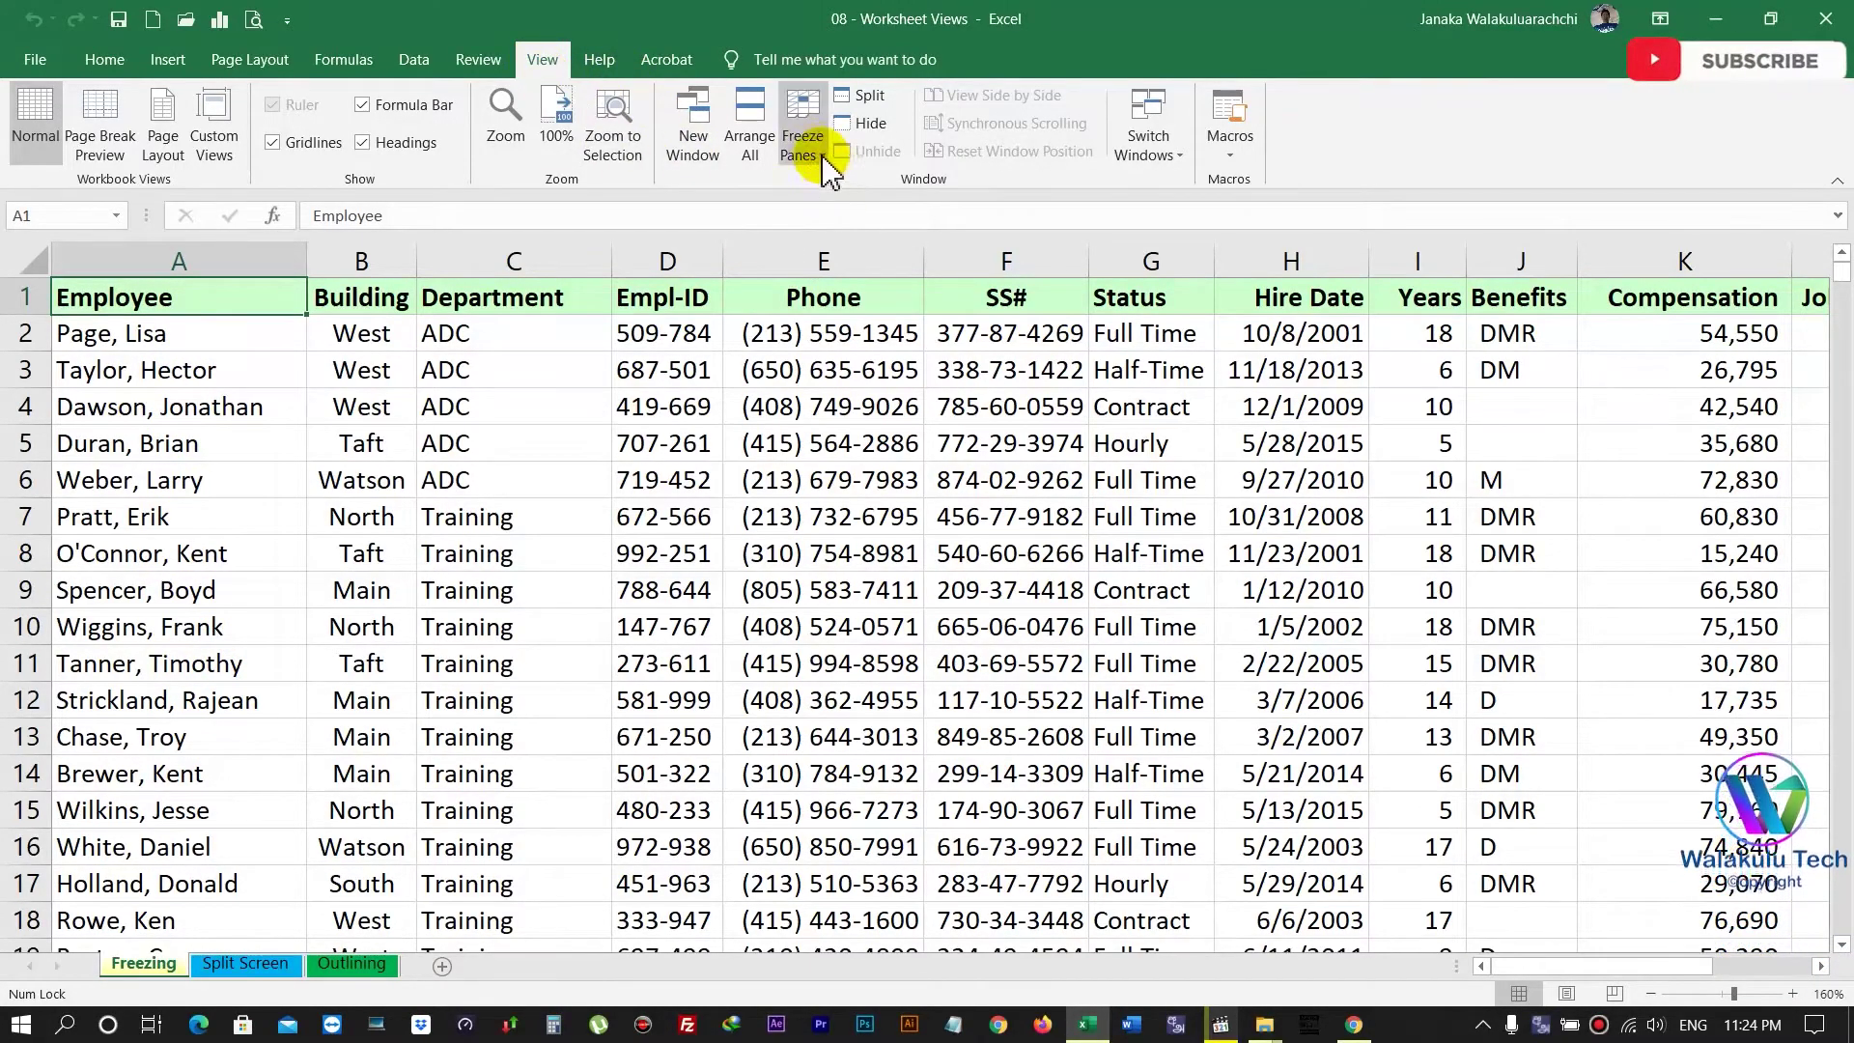
# Apply Freeze First Column and scroll sideways to confirm Employee column A stays in view
pyautogui.click(816, 155)
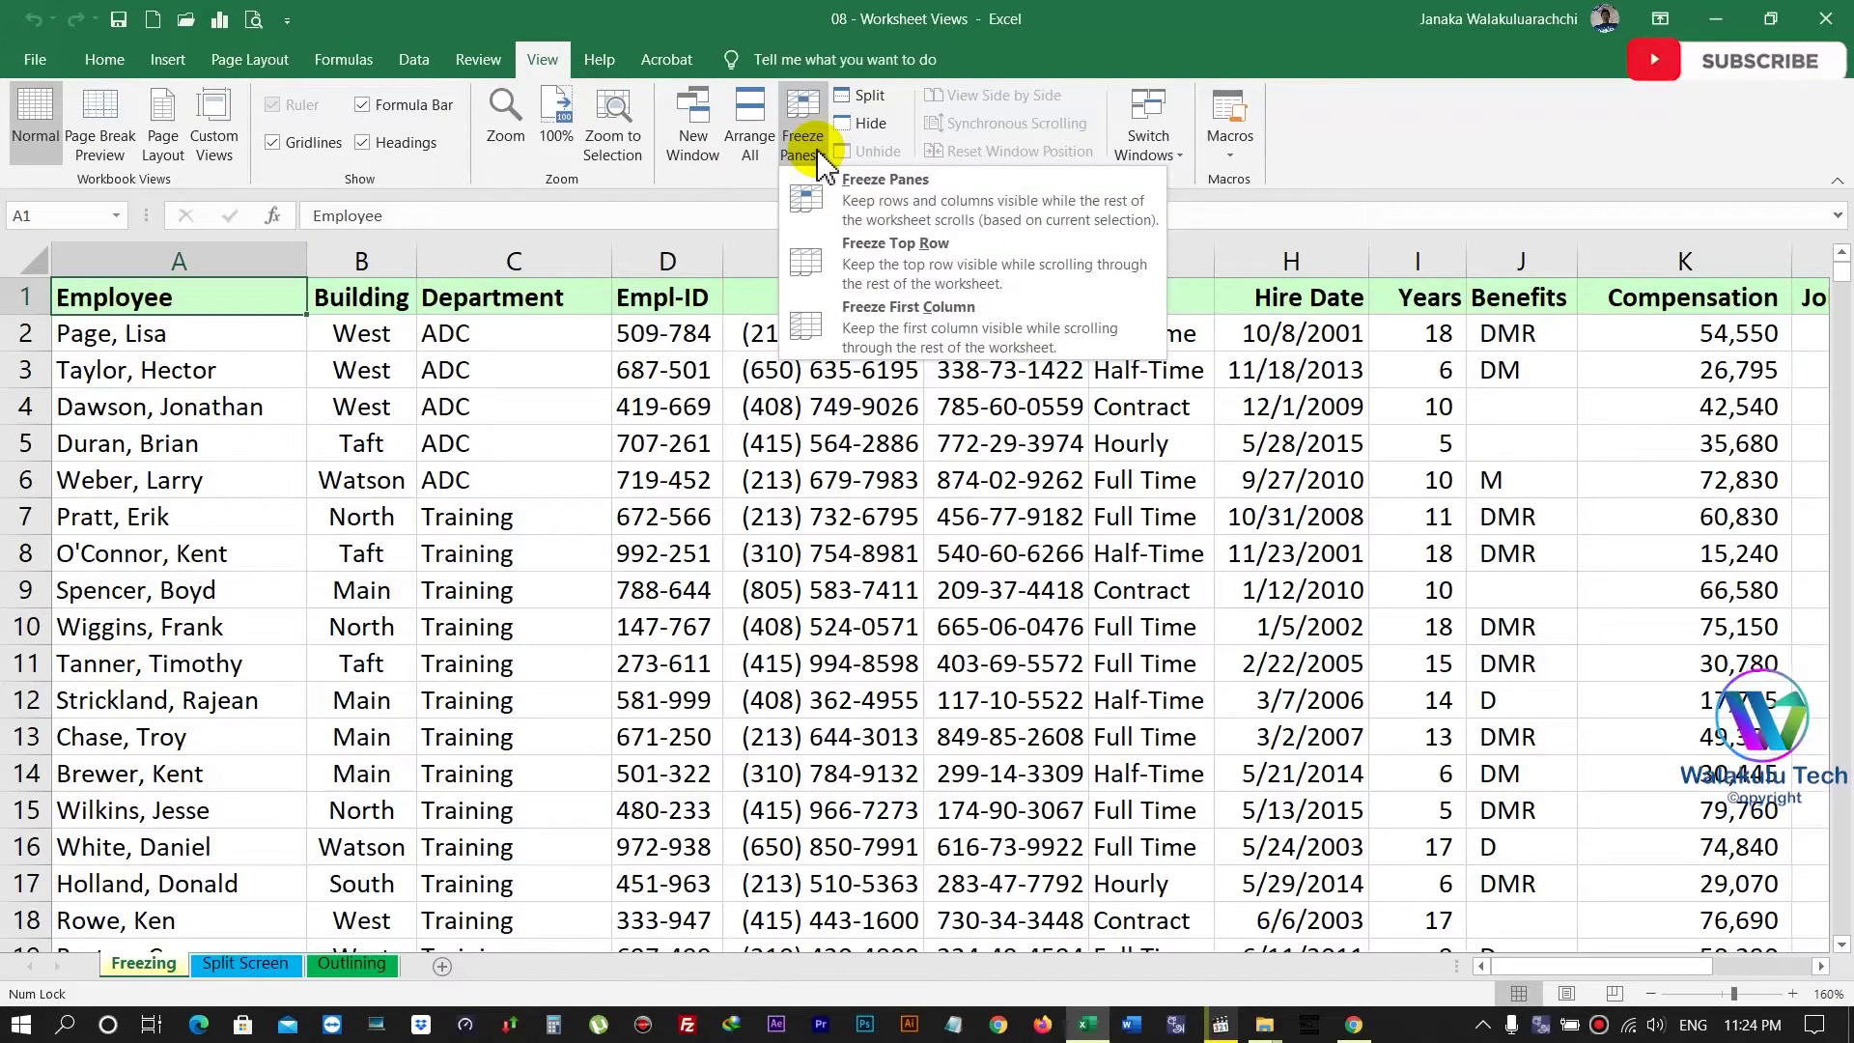
pyautogui.click(927, 340)
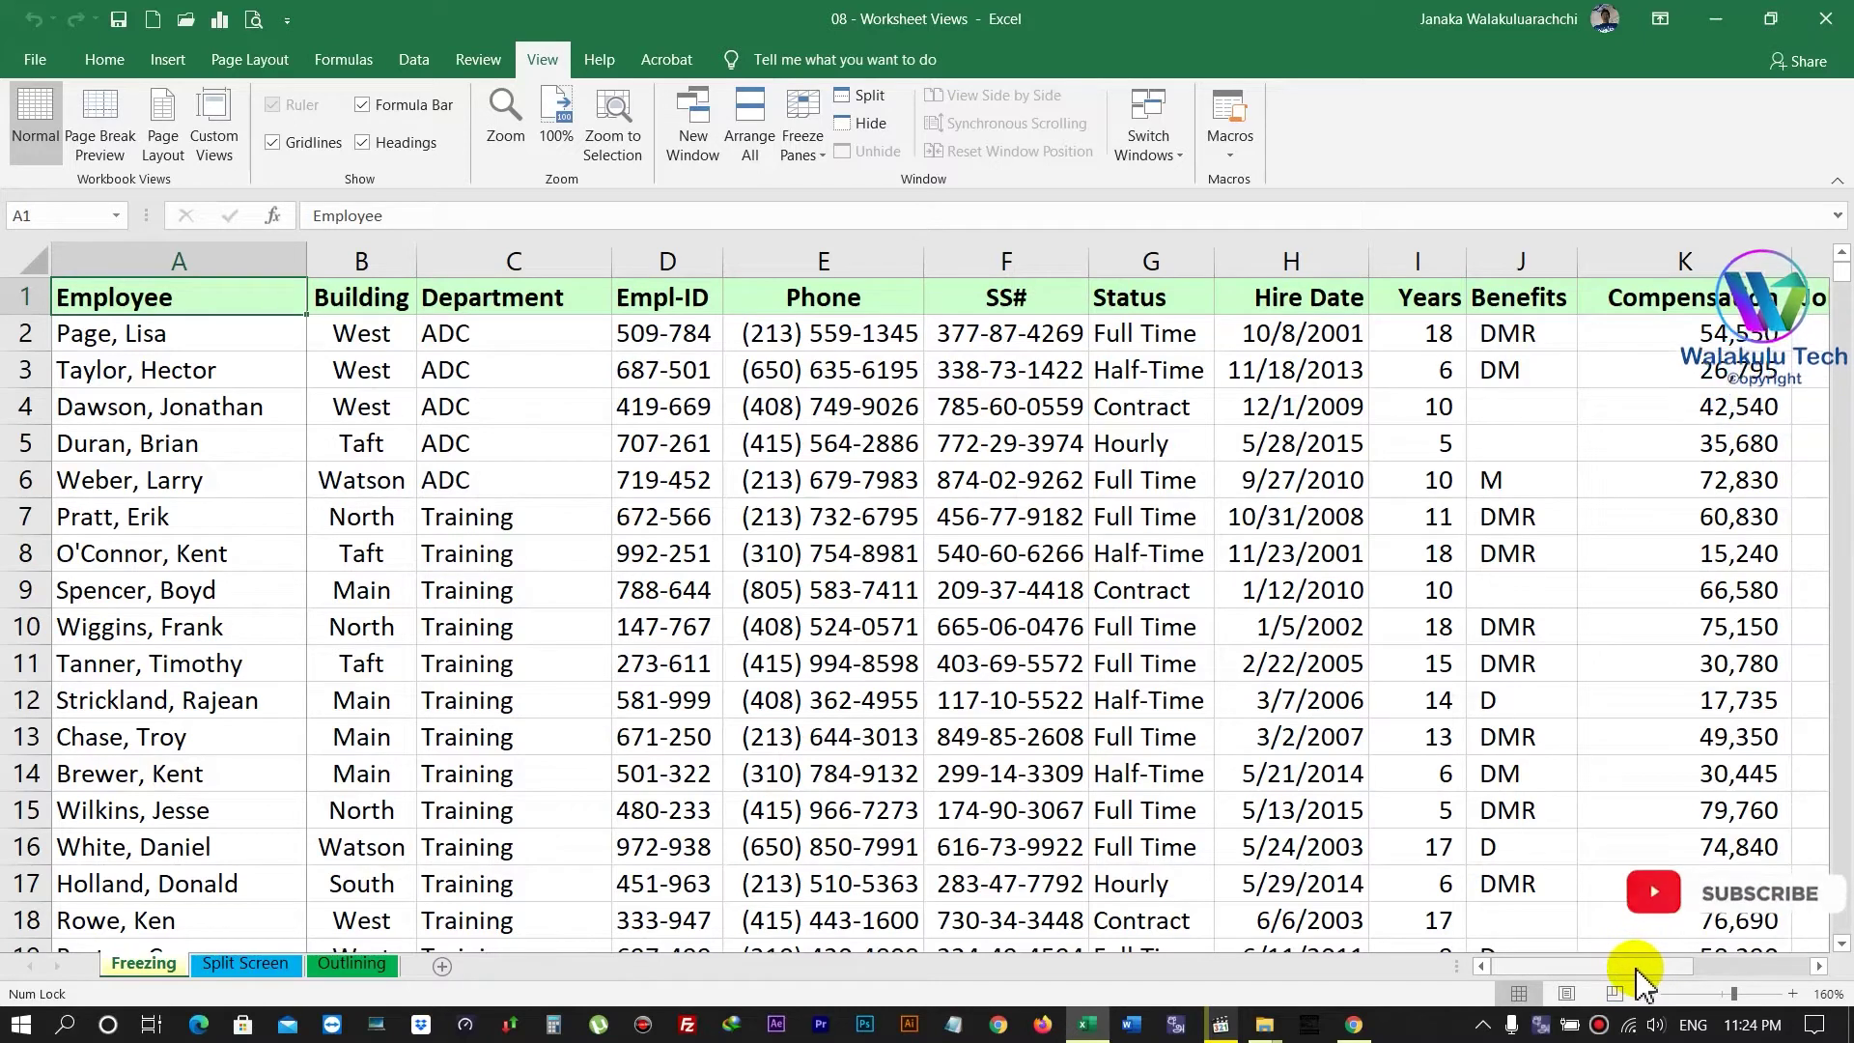
pyautogui.moveTo(1639, 979); pyautogui.dragTo(1739, 973)
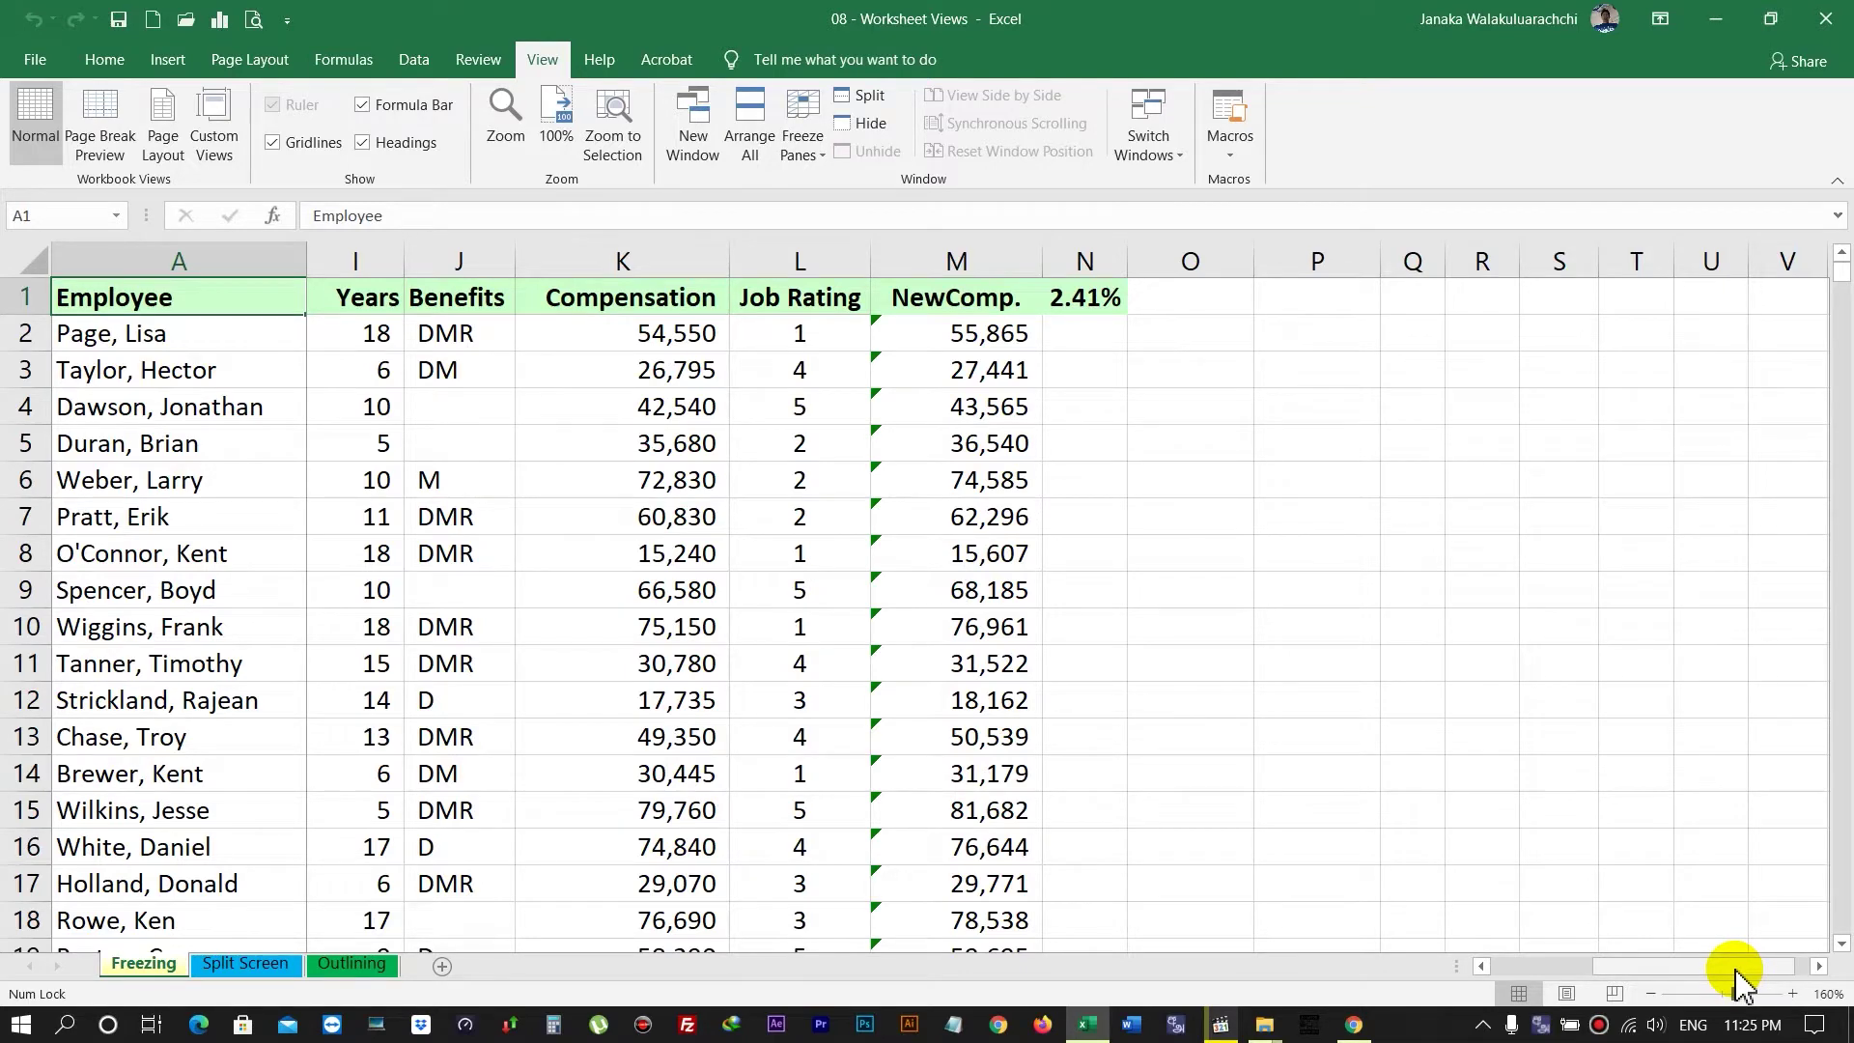
pyautogui.moveTo(1736, 969); pyautogui.dragTo(1626, 985)
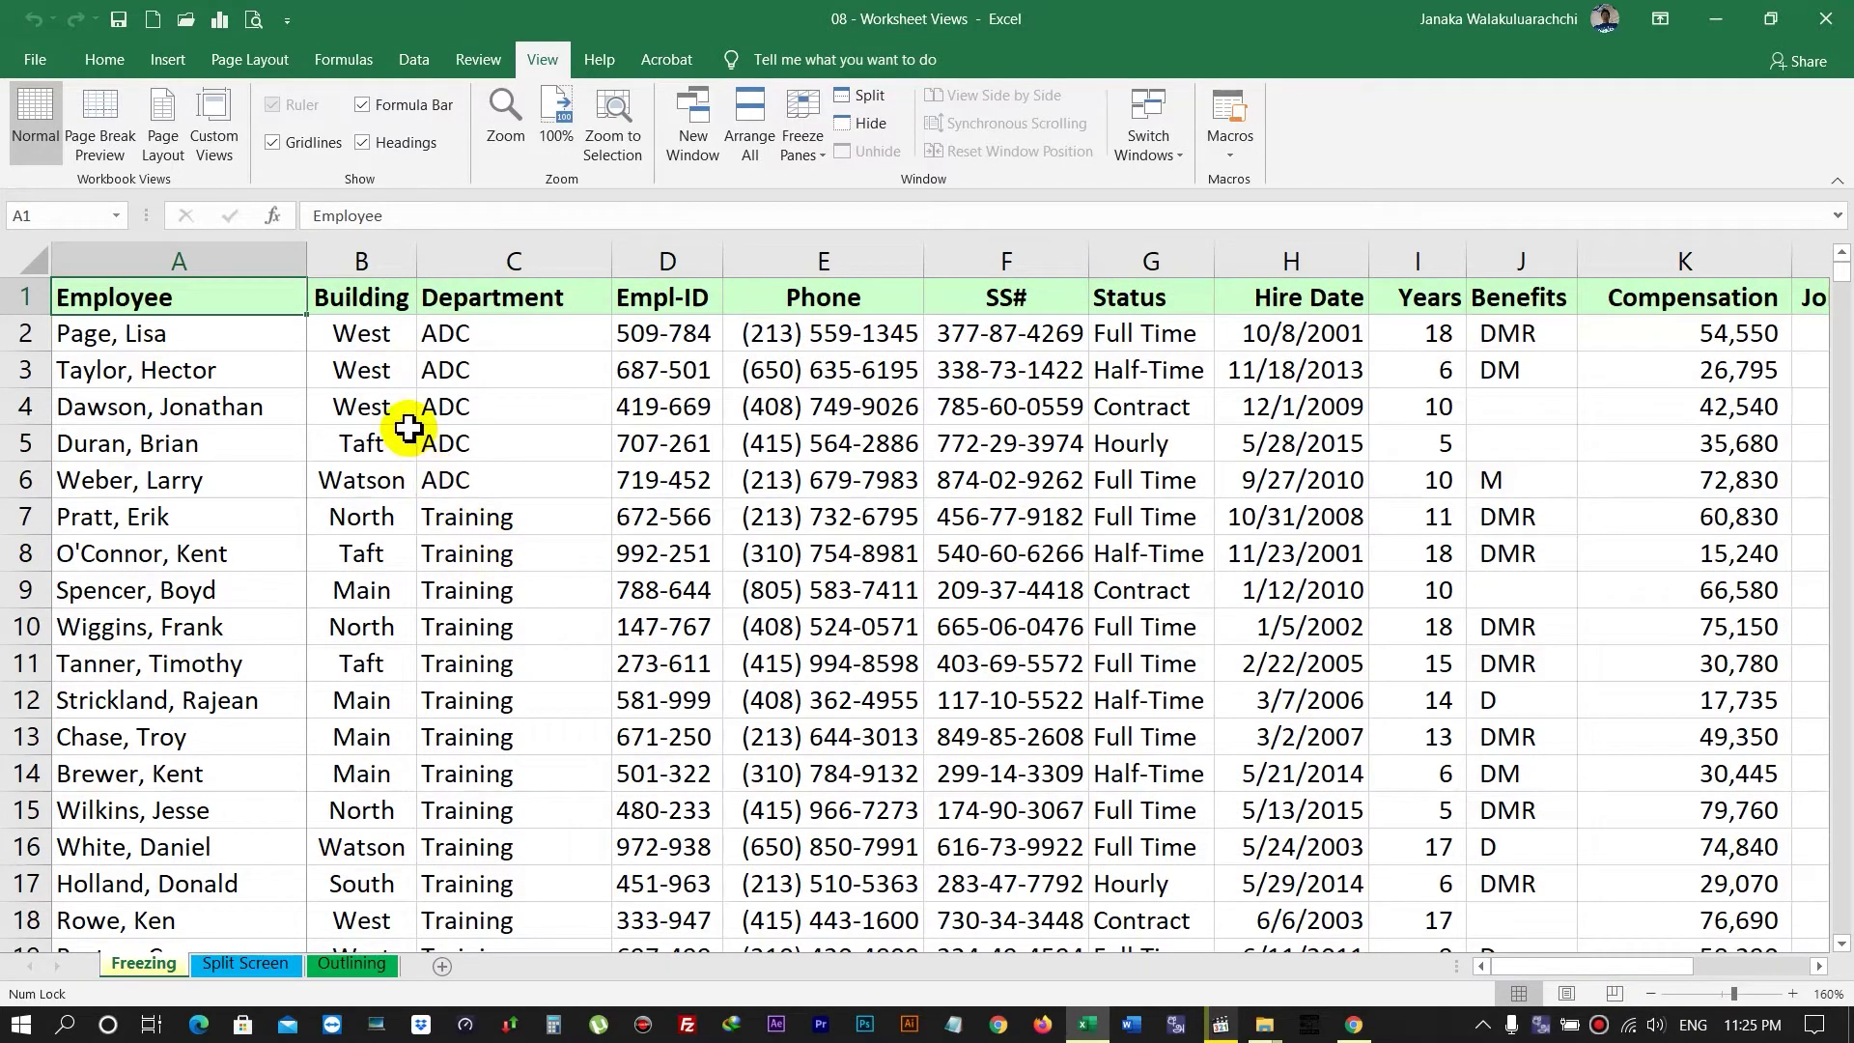
pyautogui.moveTo(1550, 969); pyautogui.dragTo(1611, 966)
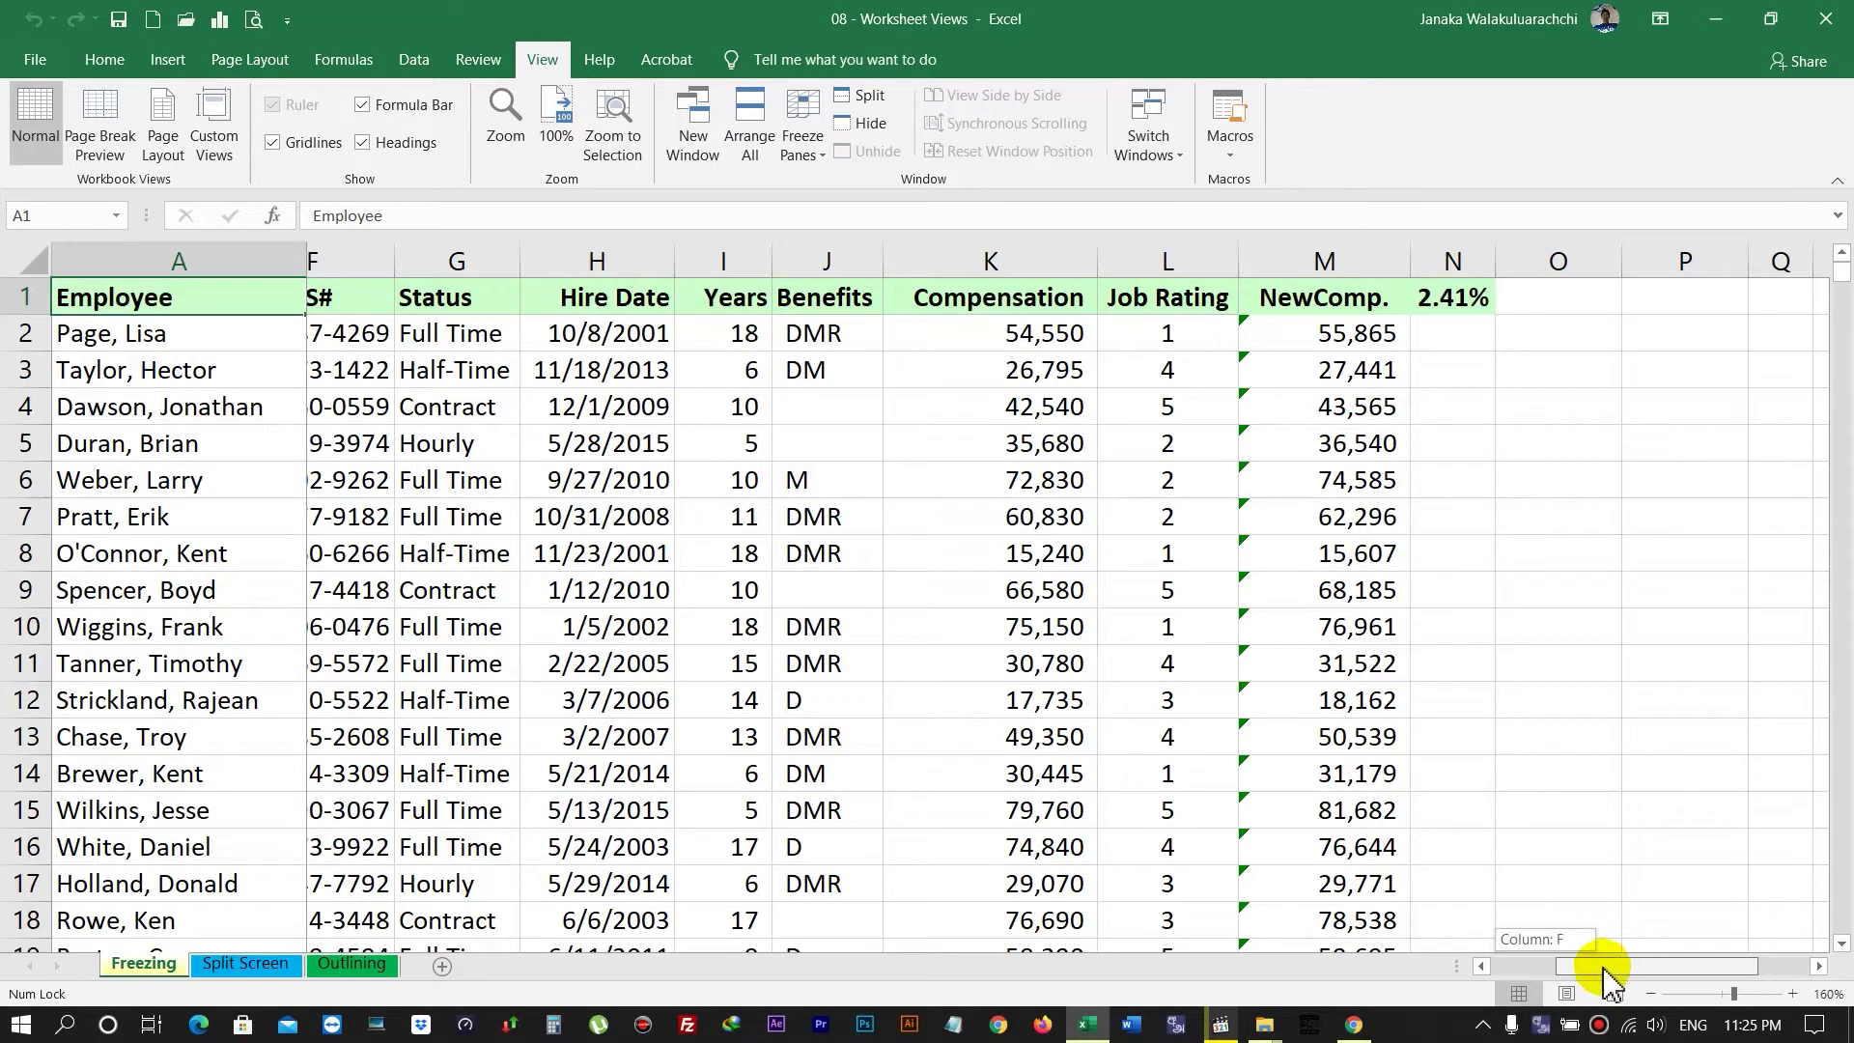
pyautogui.moveTo(1605, 975); pyautogui.dragTo(1535, 987)
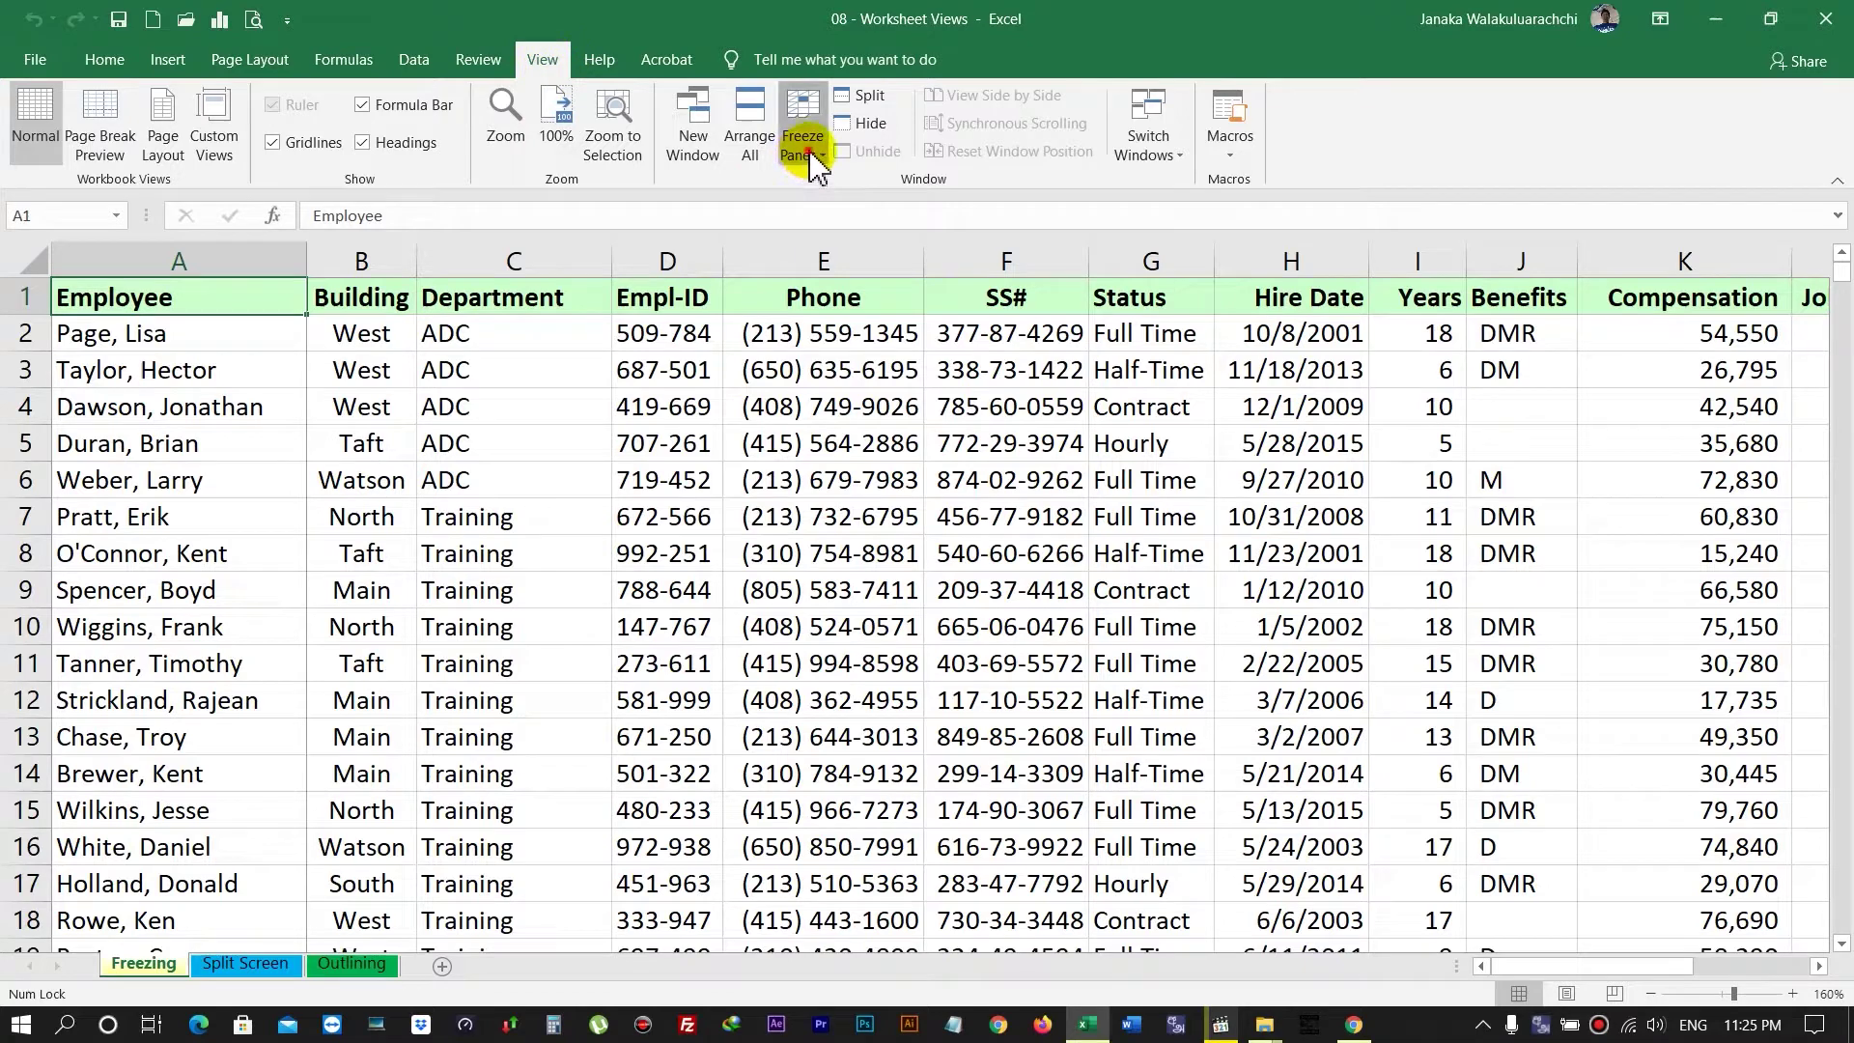
# Unfreeze panes to release the frozen Employee column A
pyautogui.click(814, 164)
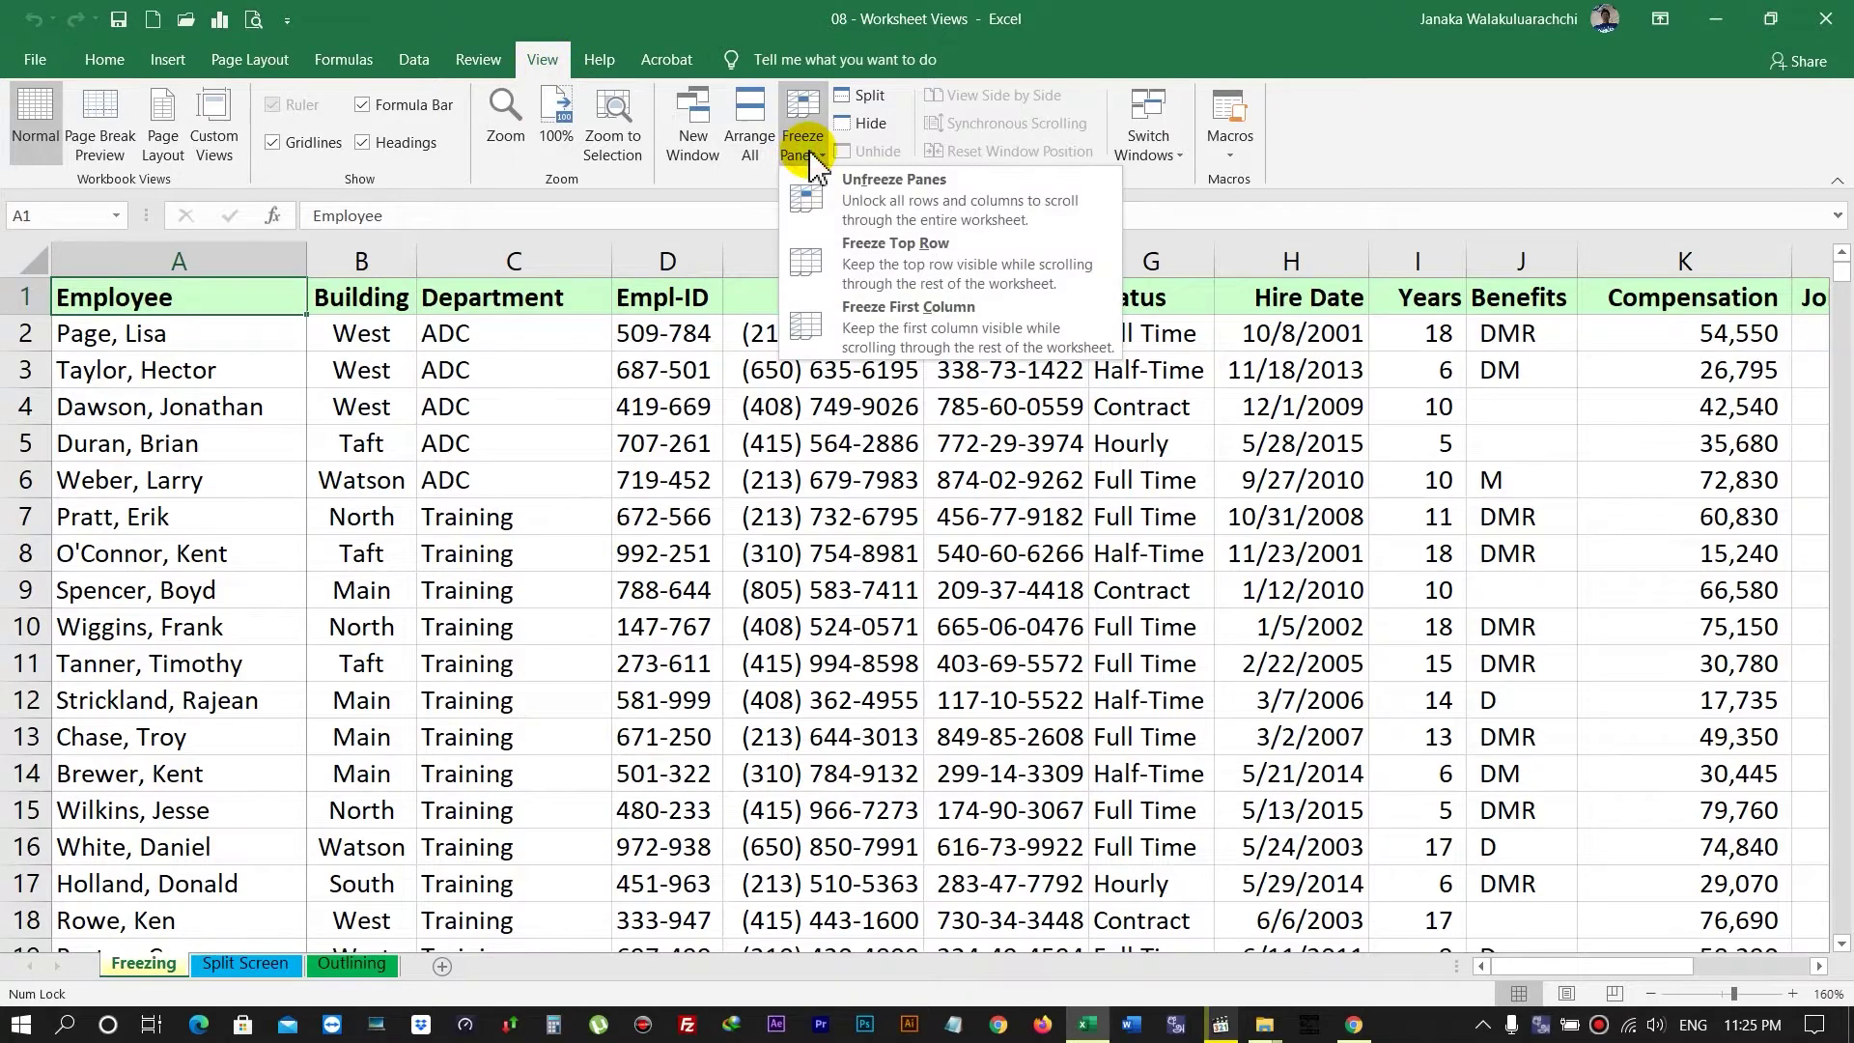
pyautogui.click(976, 206)
pyautogui.moveTo(1546, 969); pyautogui.dragTo(1530, 969)
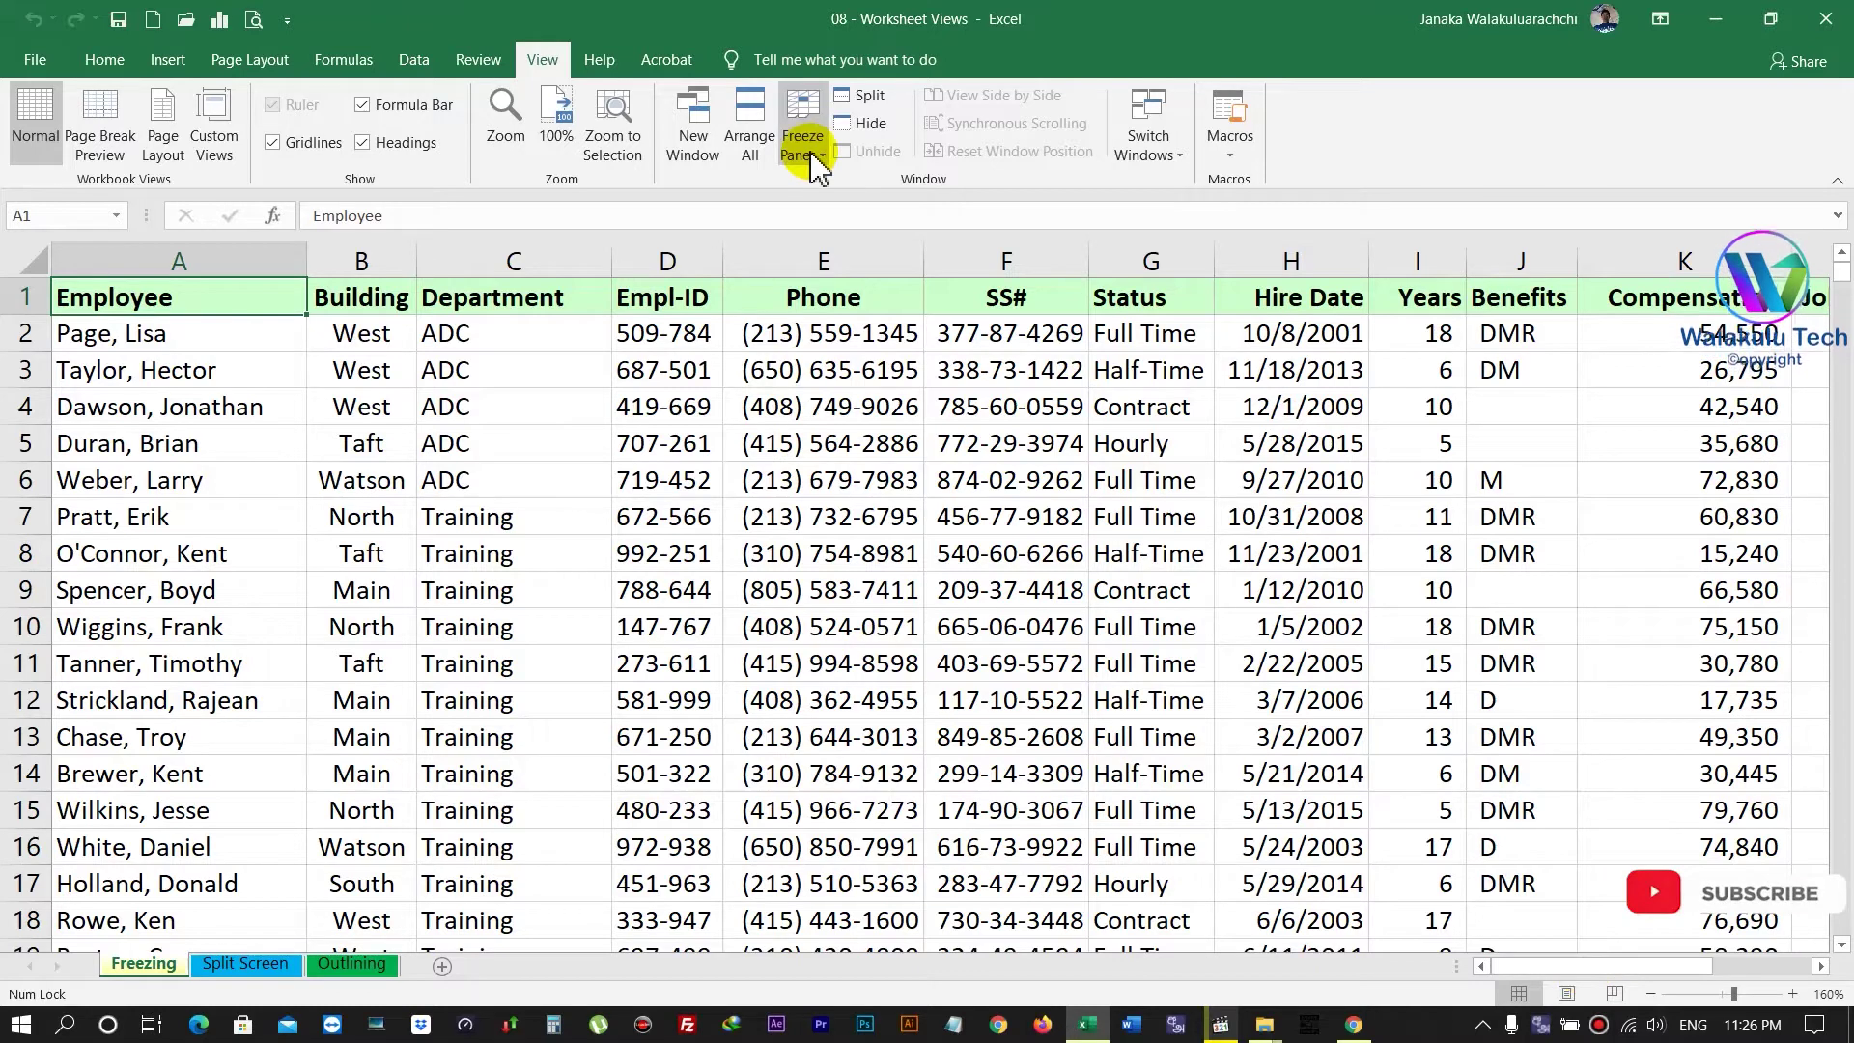
# Apply Freeze Top Row so only header row 1 stays fixed
pyautogui.click(814, 157)
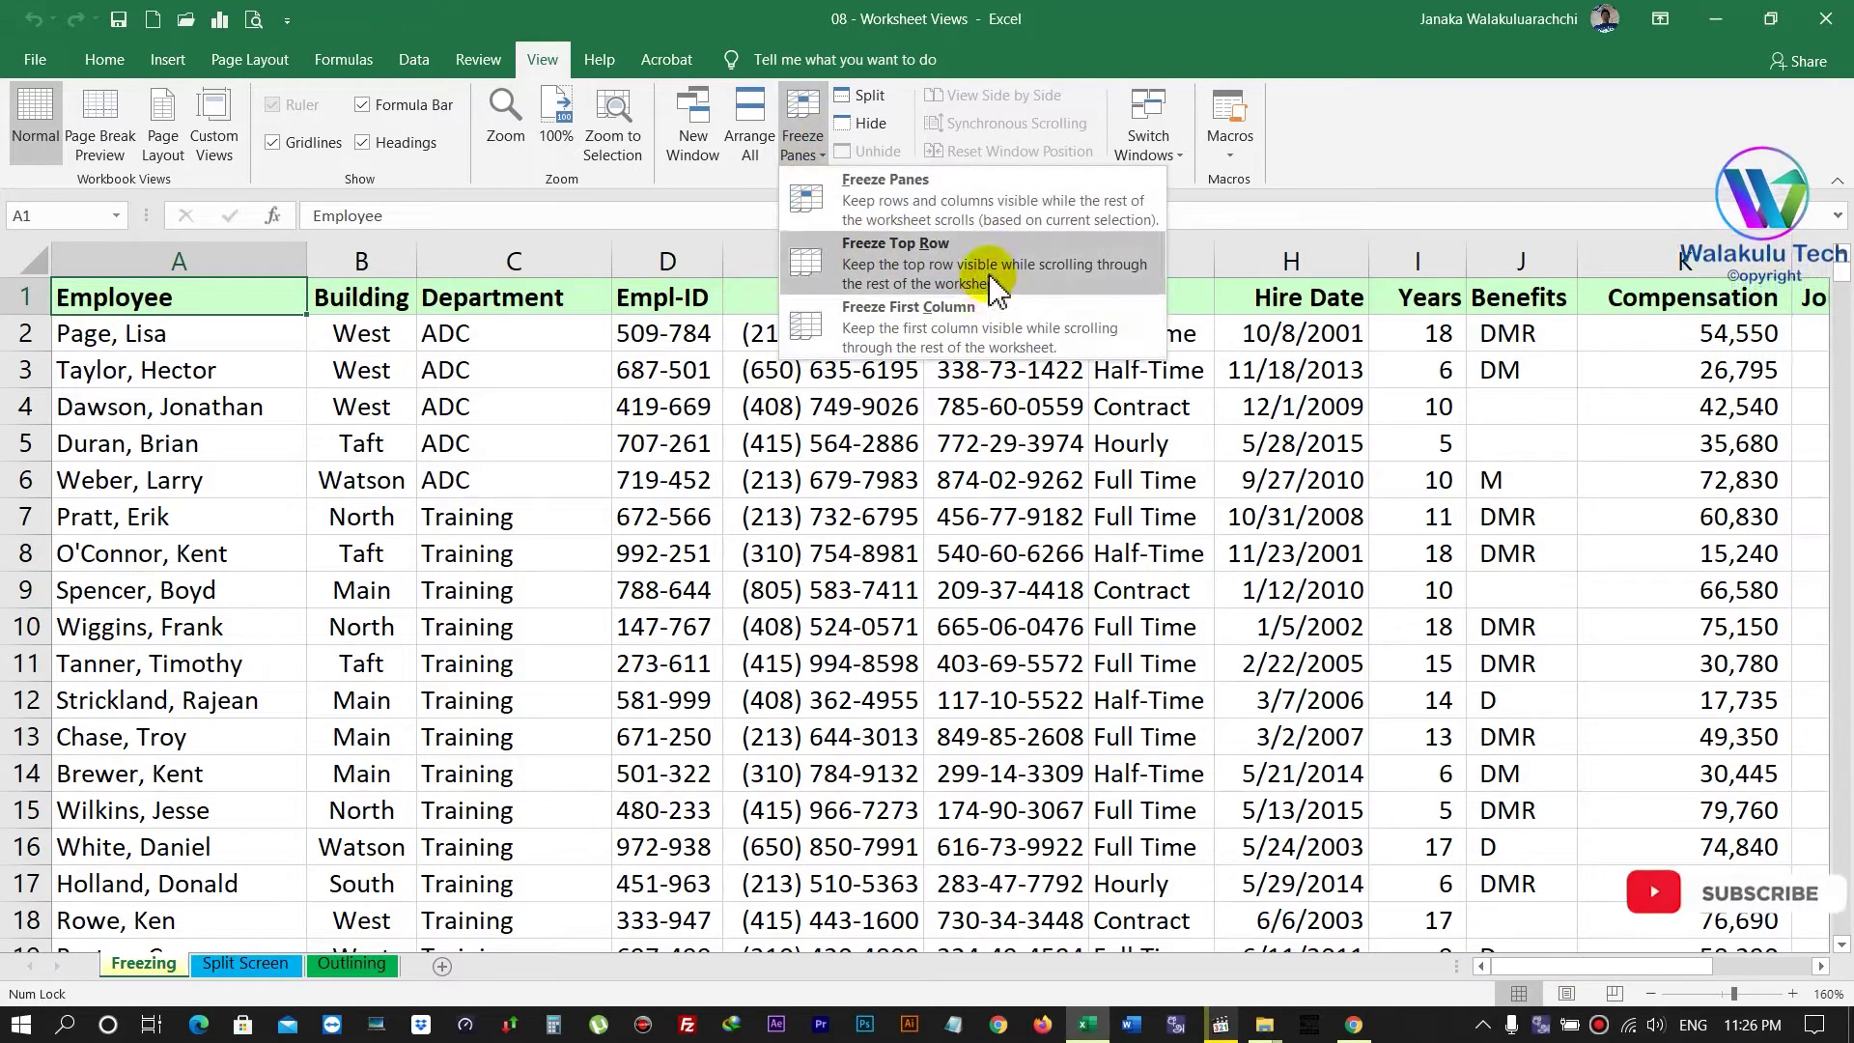
pyautogui.click(850, 280)
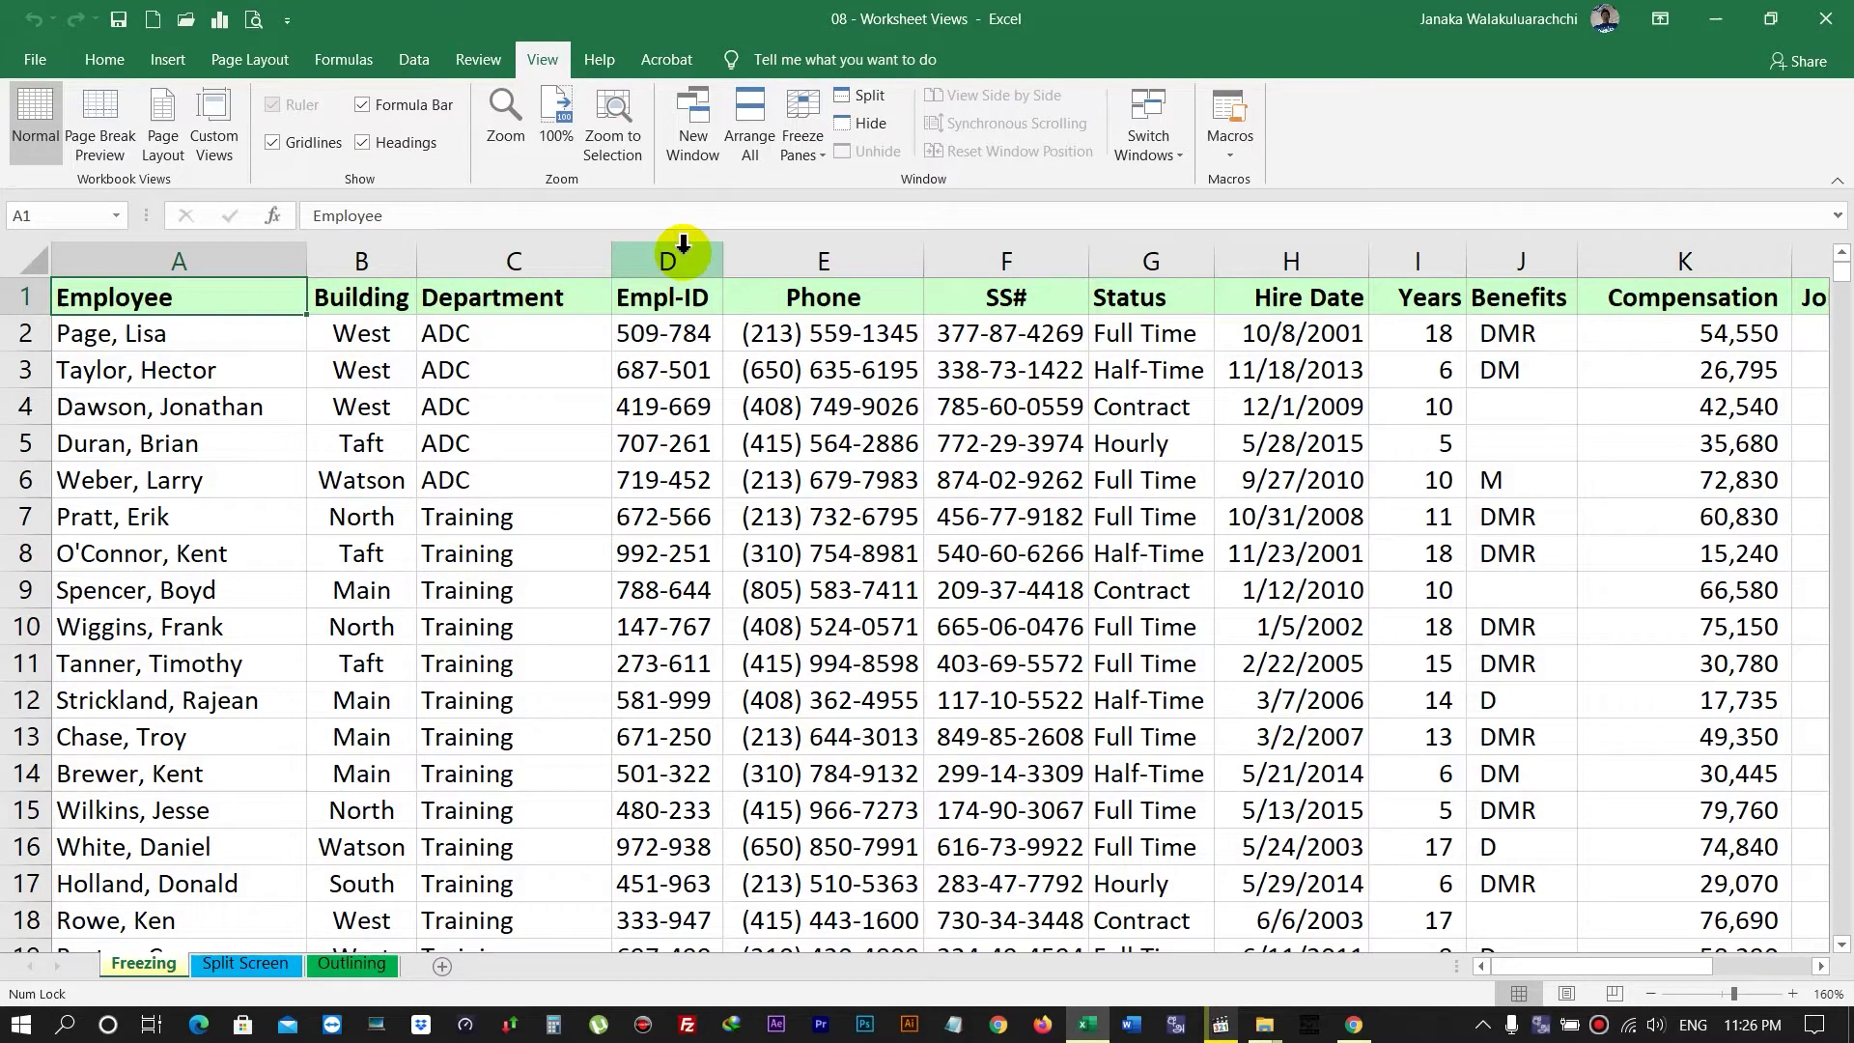
pyautogui.click(676, 300)
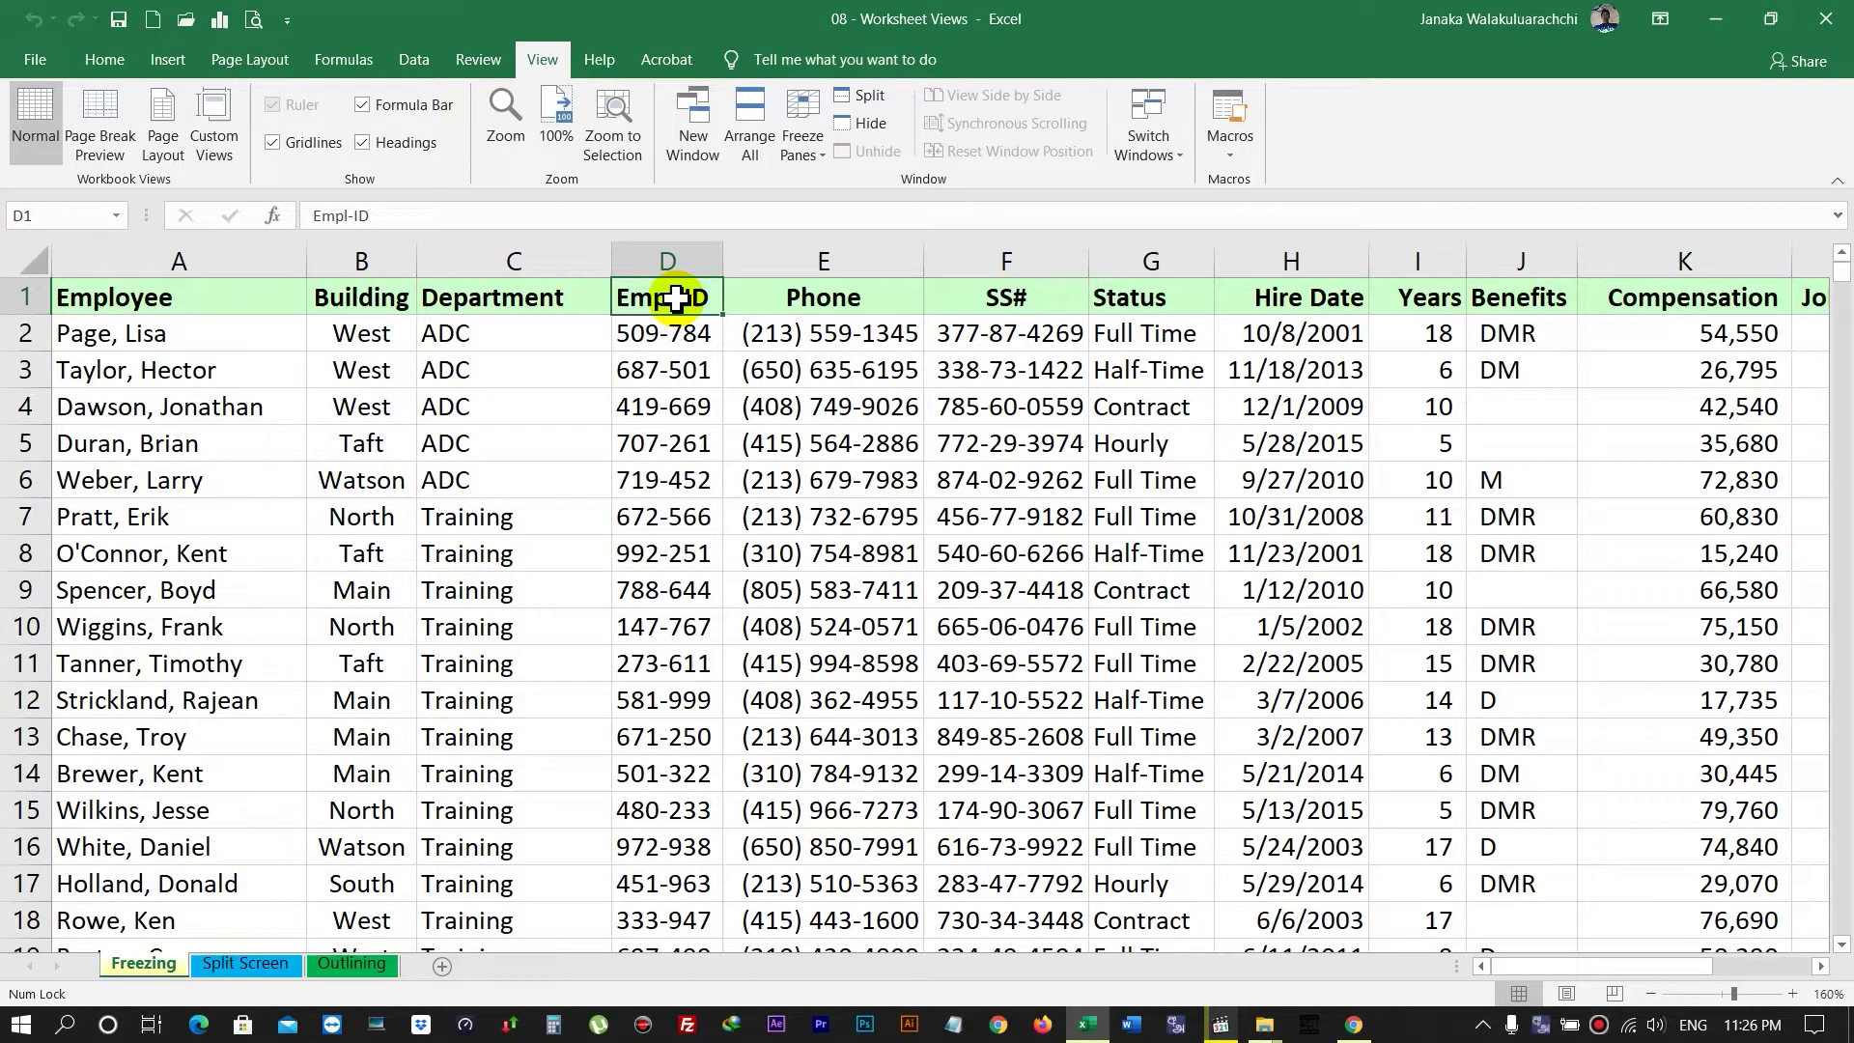
# Freeze panes at D1 and scroll sideways to confirm Employee, Building, Department stay visible
pyautogui.click(801, 153)
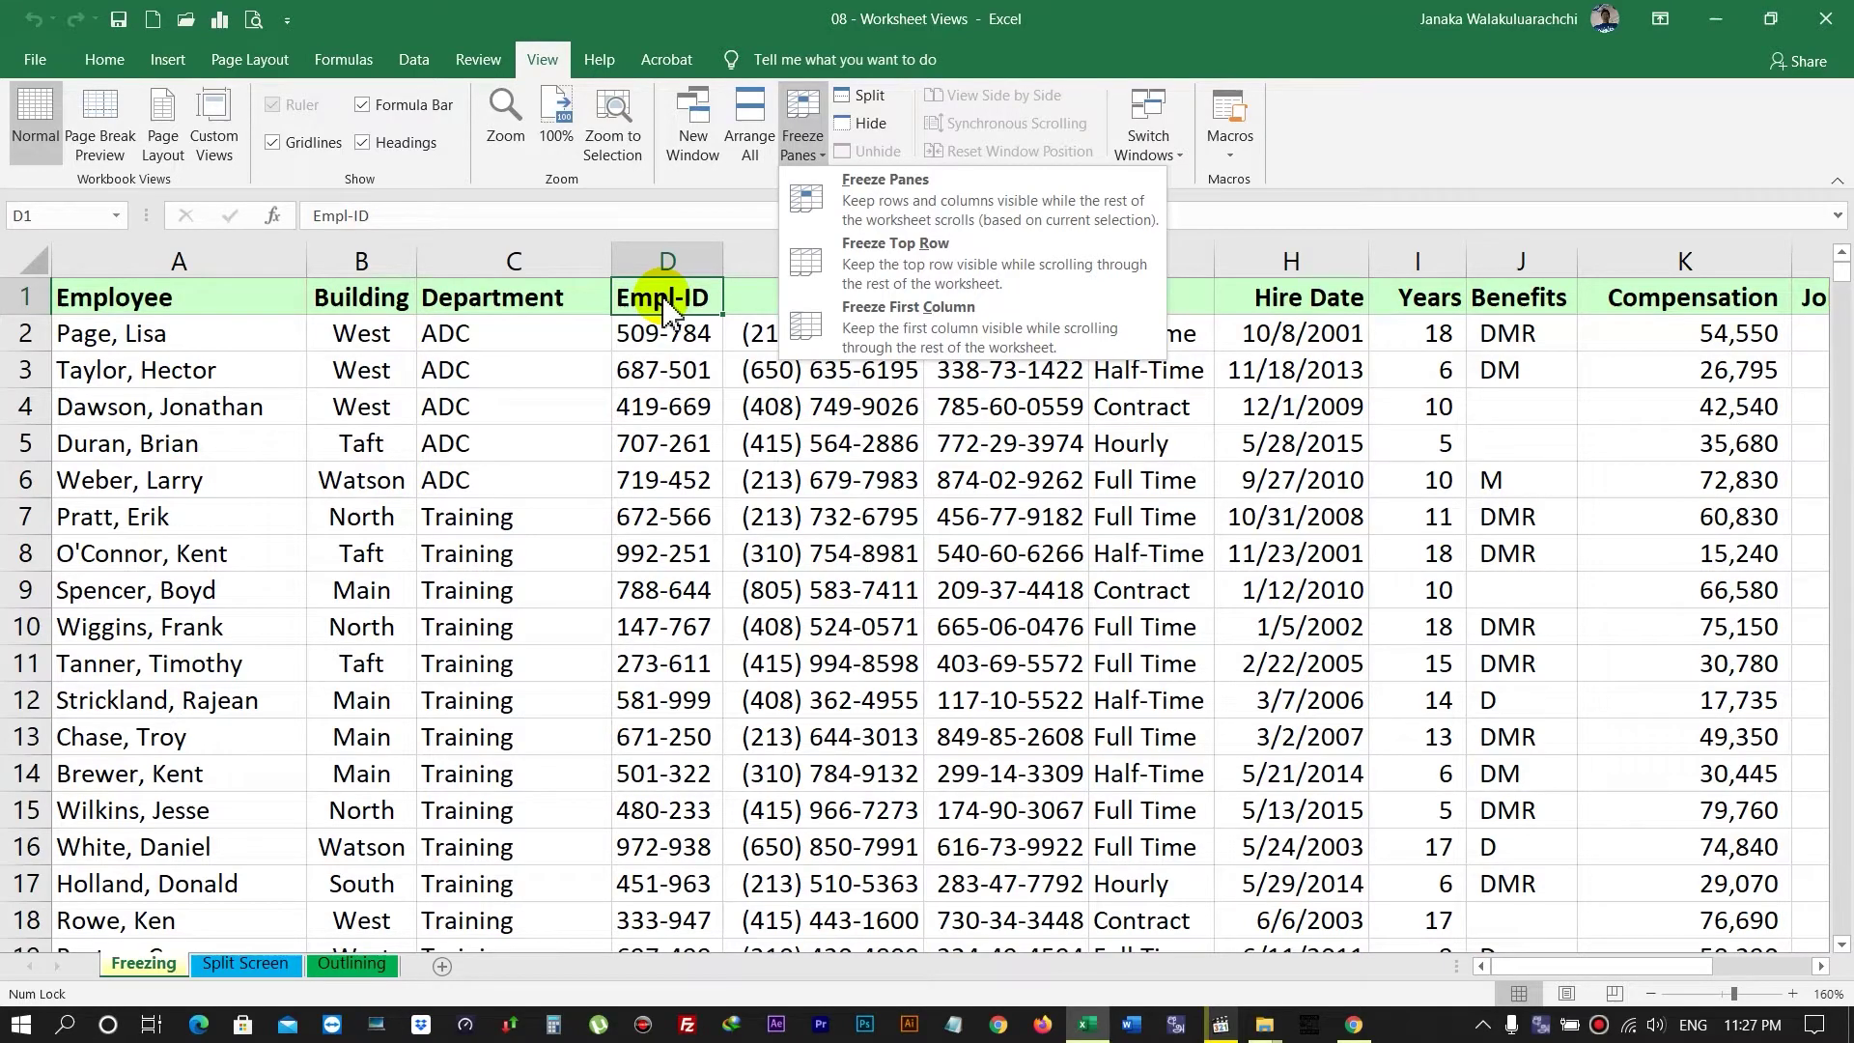
pyautogui.click(869, 208)
pyautogui.moveTo(1564, 966); pyautogui.dragTo(1647, 978)
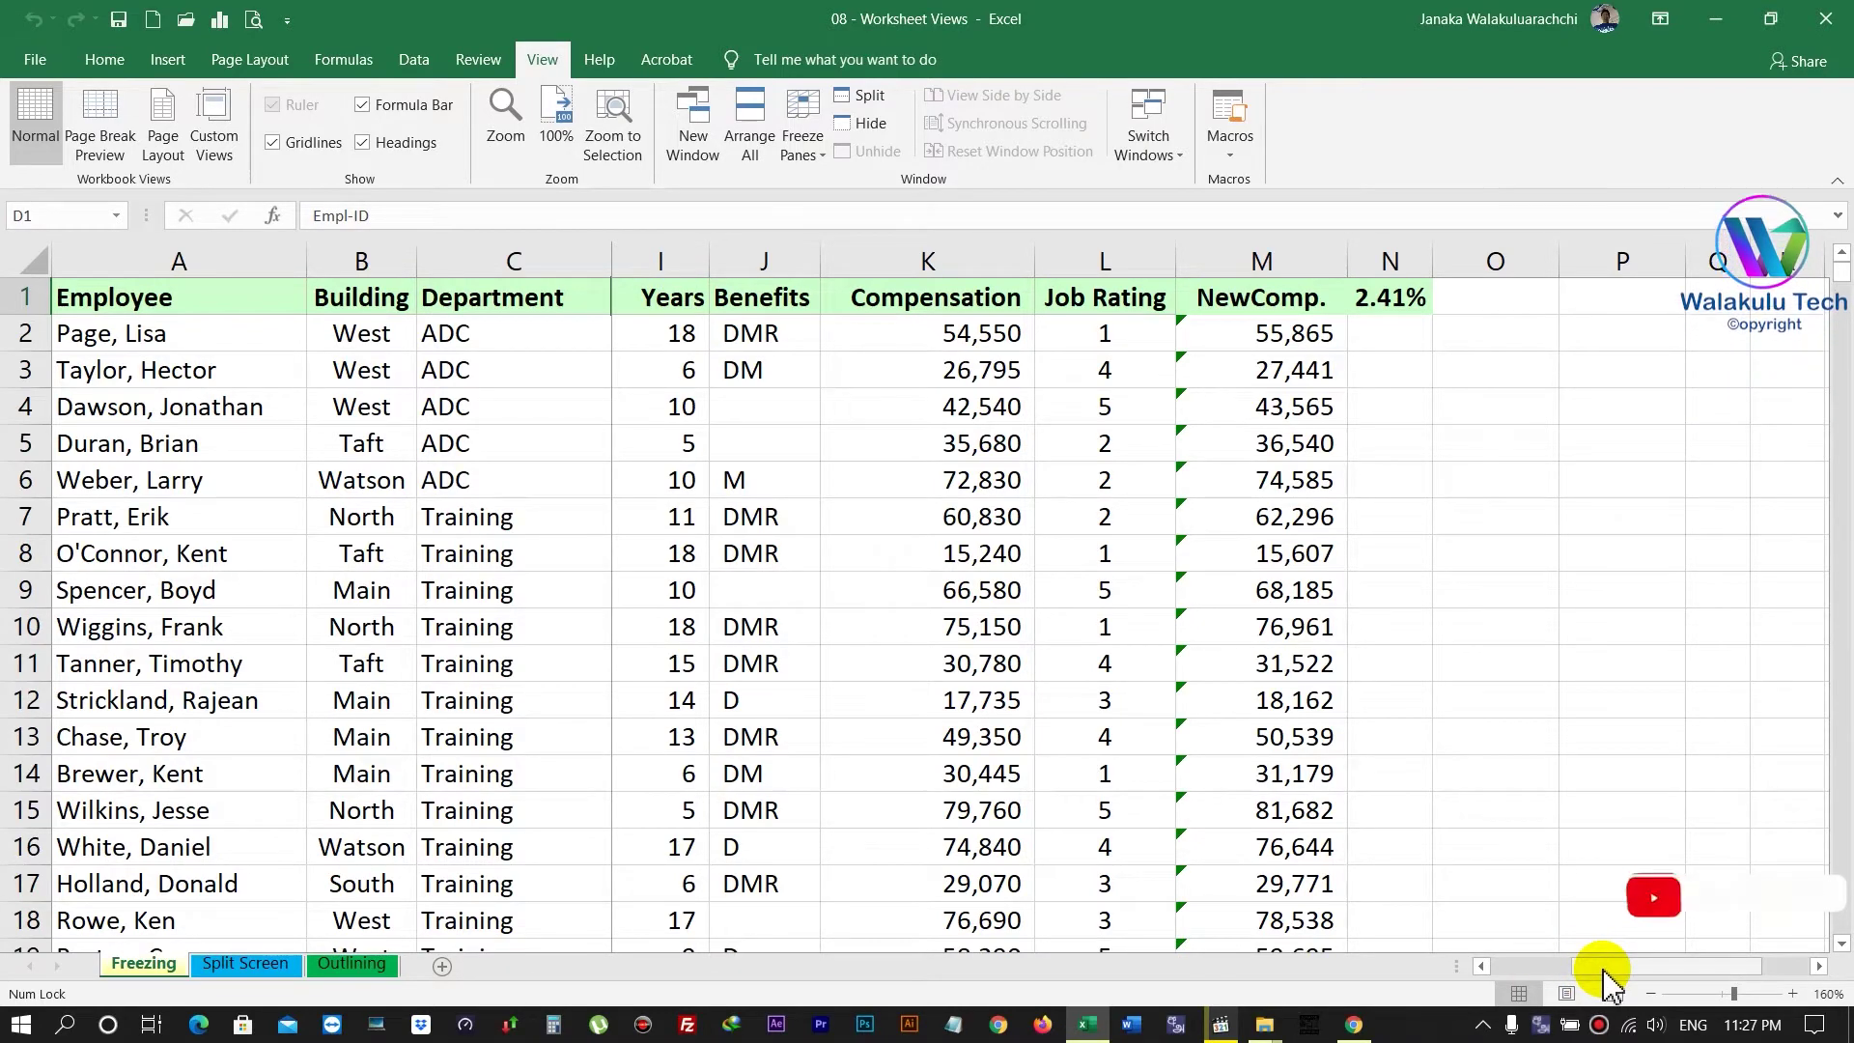
pyautogui.moveTo(1598, 968); pyautogui.dragTo(1516, 967)
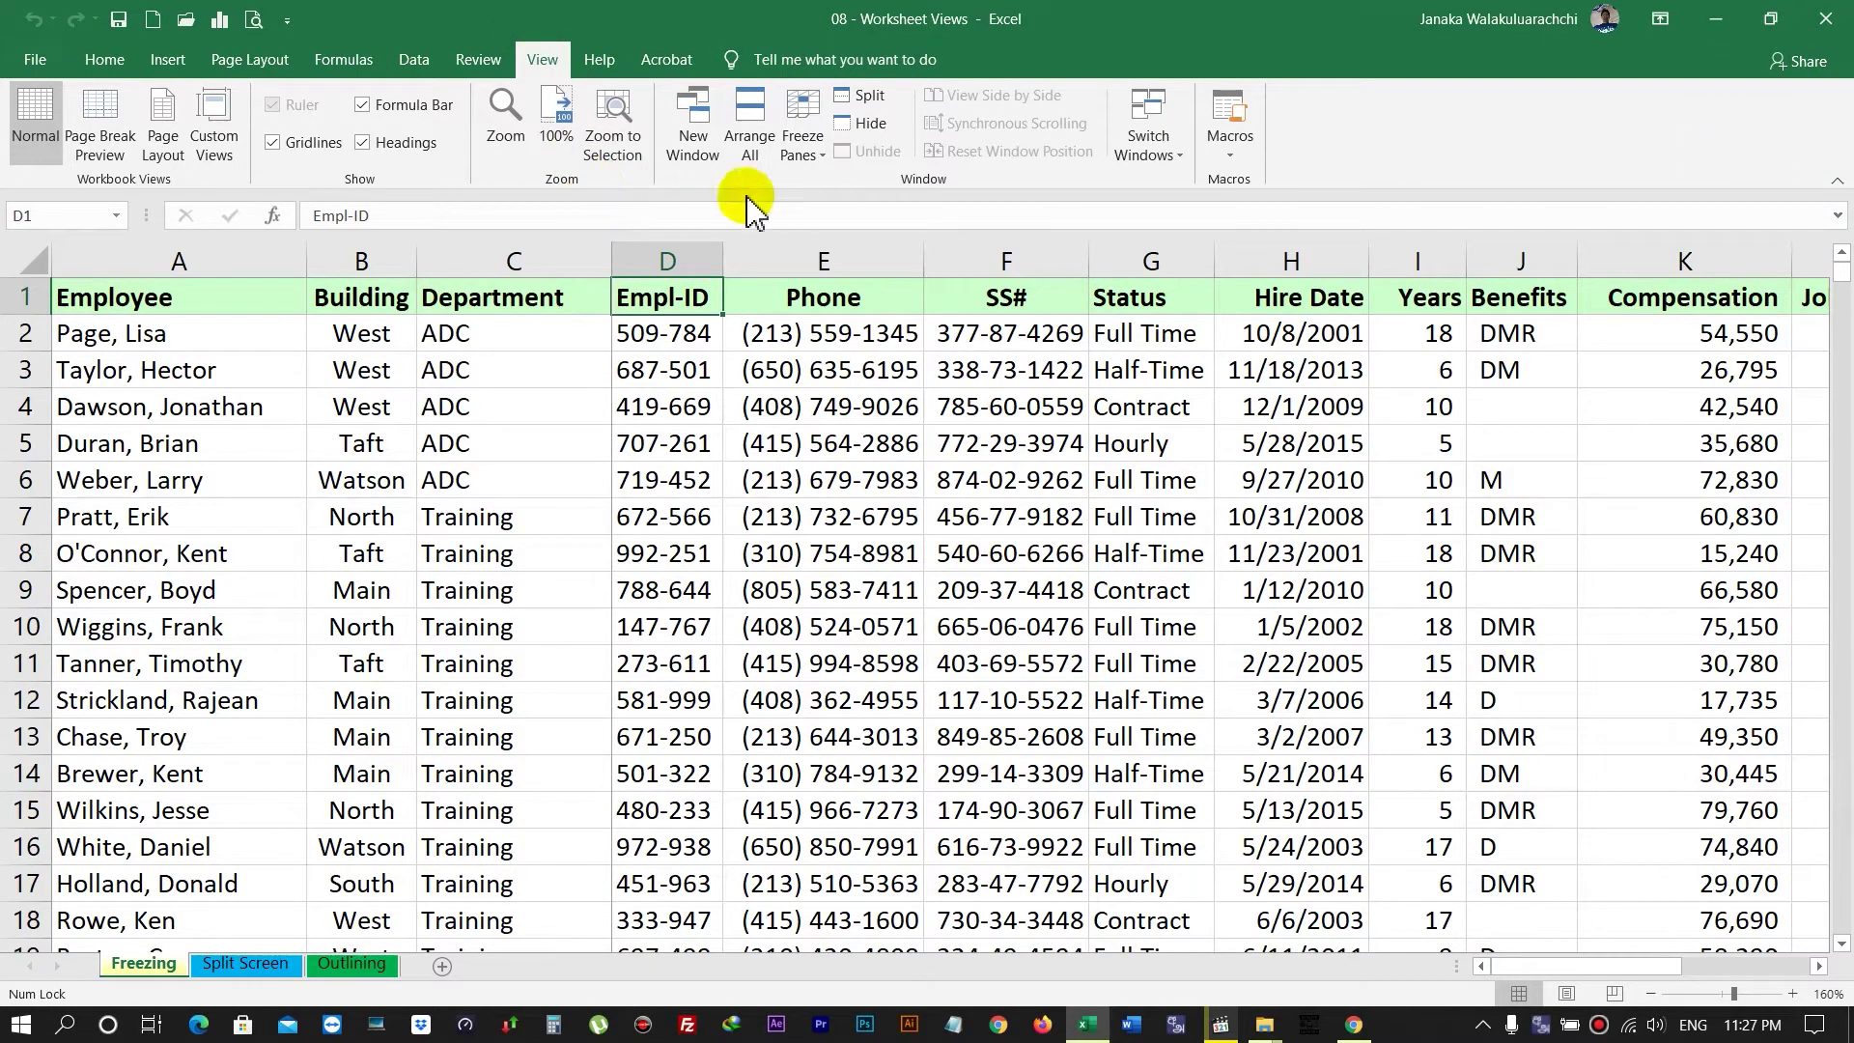
# Unfreeze all panes, check that everything scrolls together, then select cell A6
pyautogui.click(815, 150)
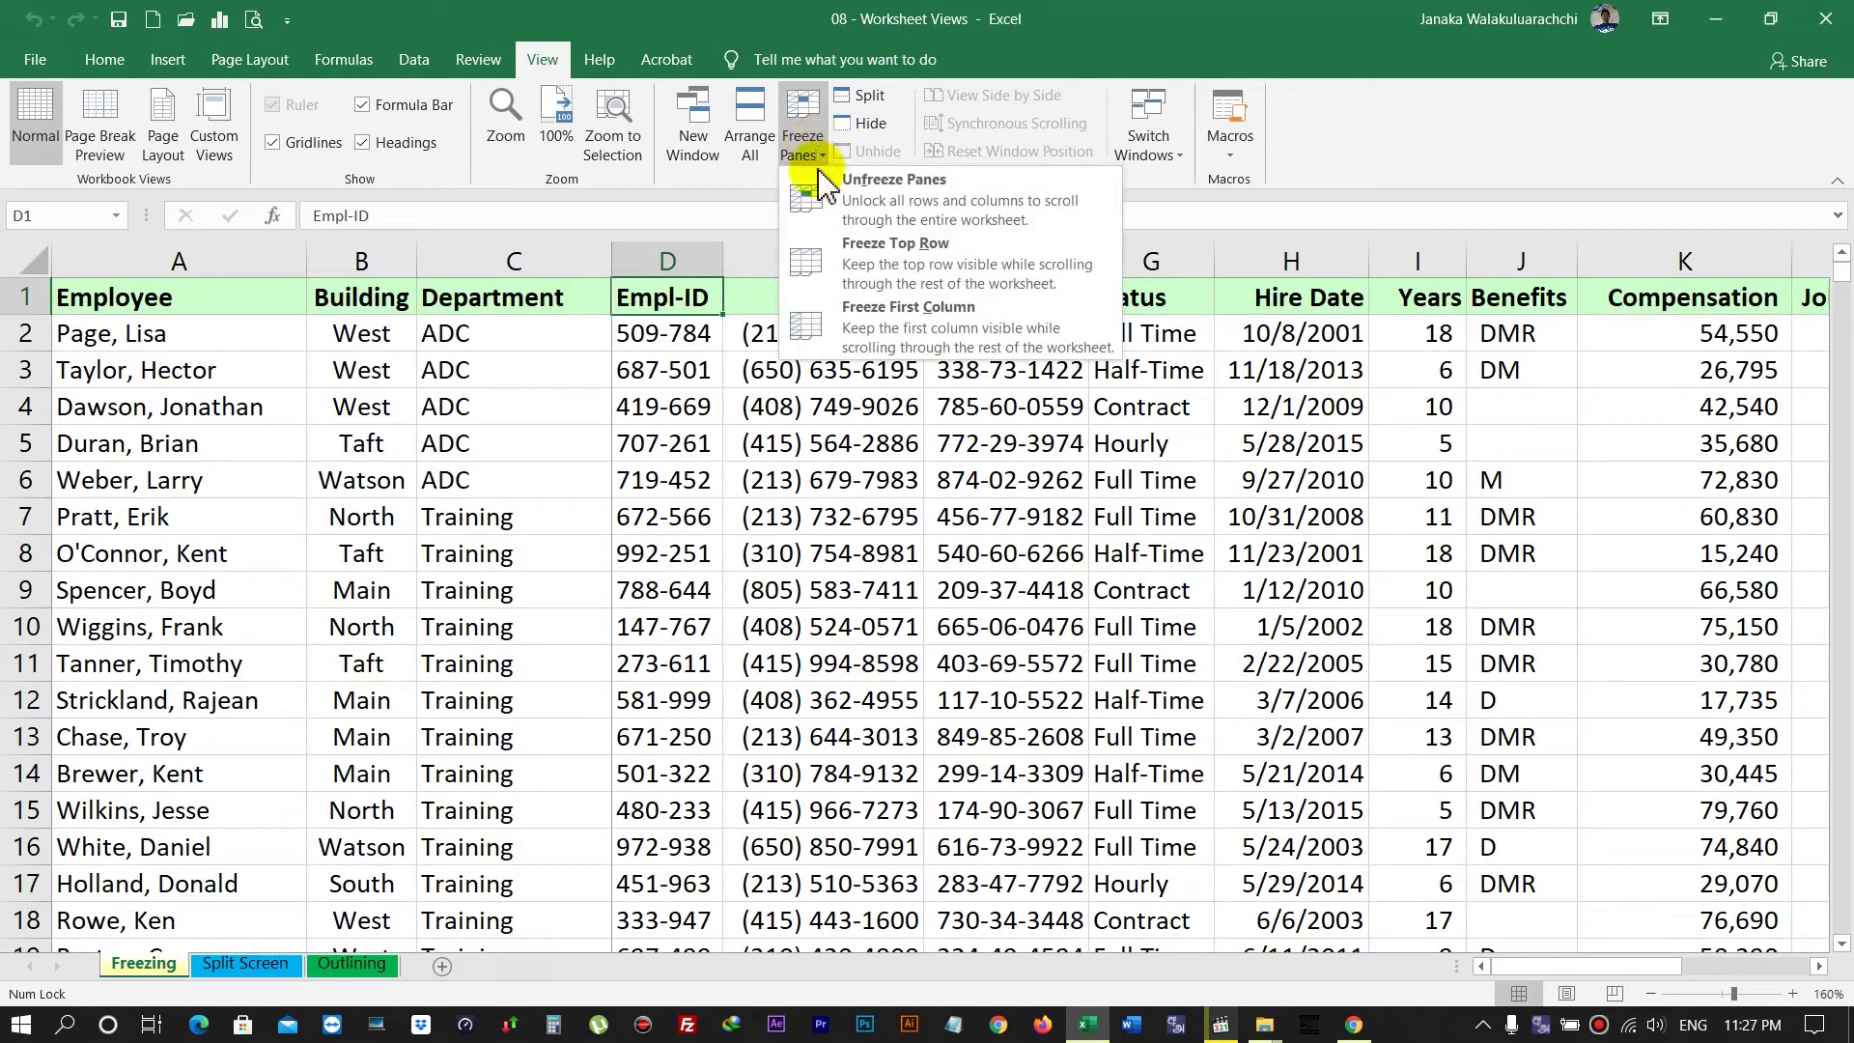
pyautogui.click(891, 215)
pyautogui.scroll(-3, 467, 463)
pyautogui.scroll(3, 466, 463)
pyautogui.moveTo(1593, 966); pyautogui.dragTo(1573, 981)
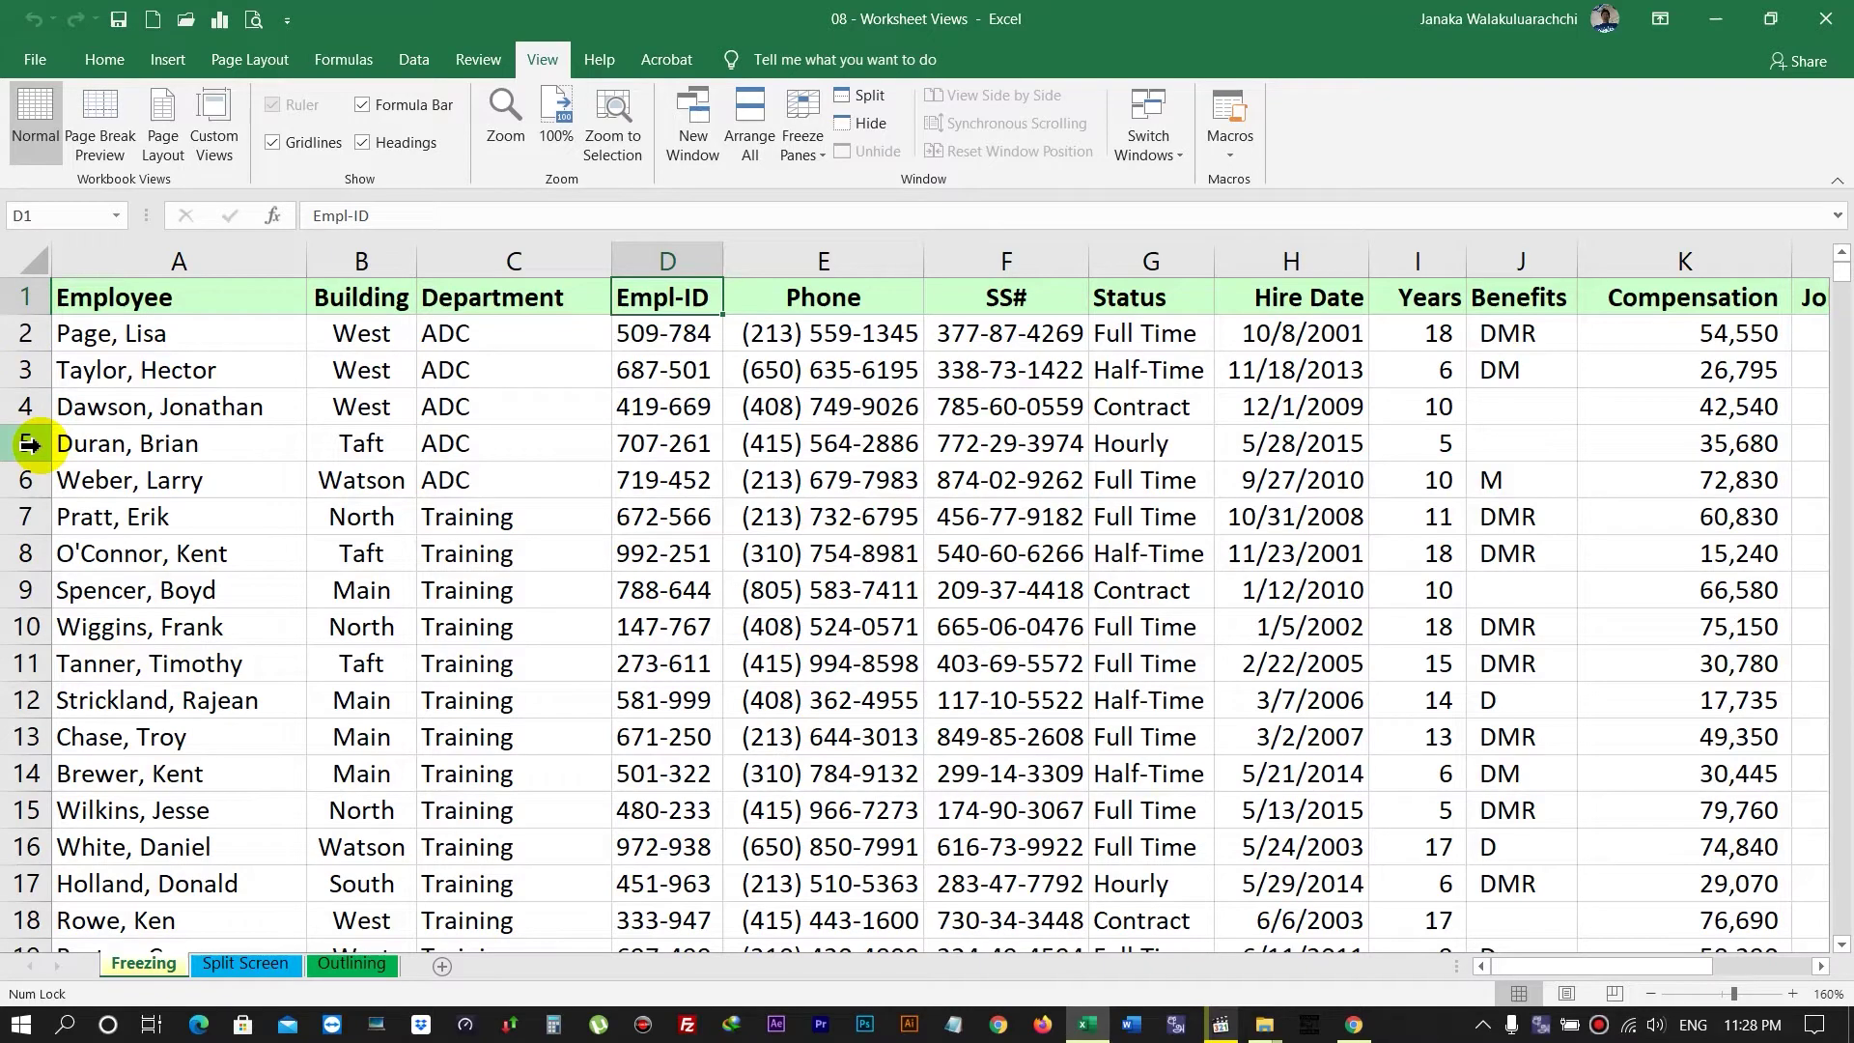
pyautogui.click(81, 483)
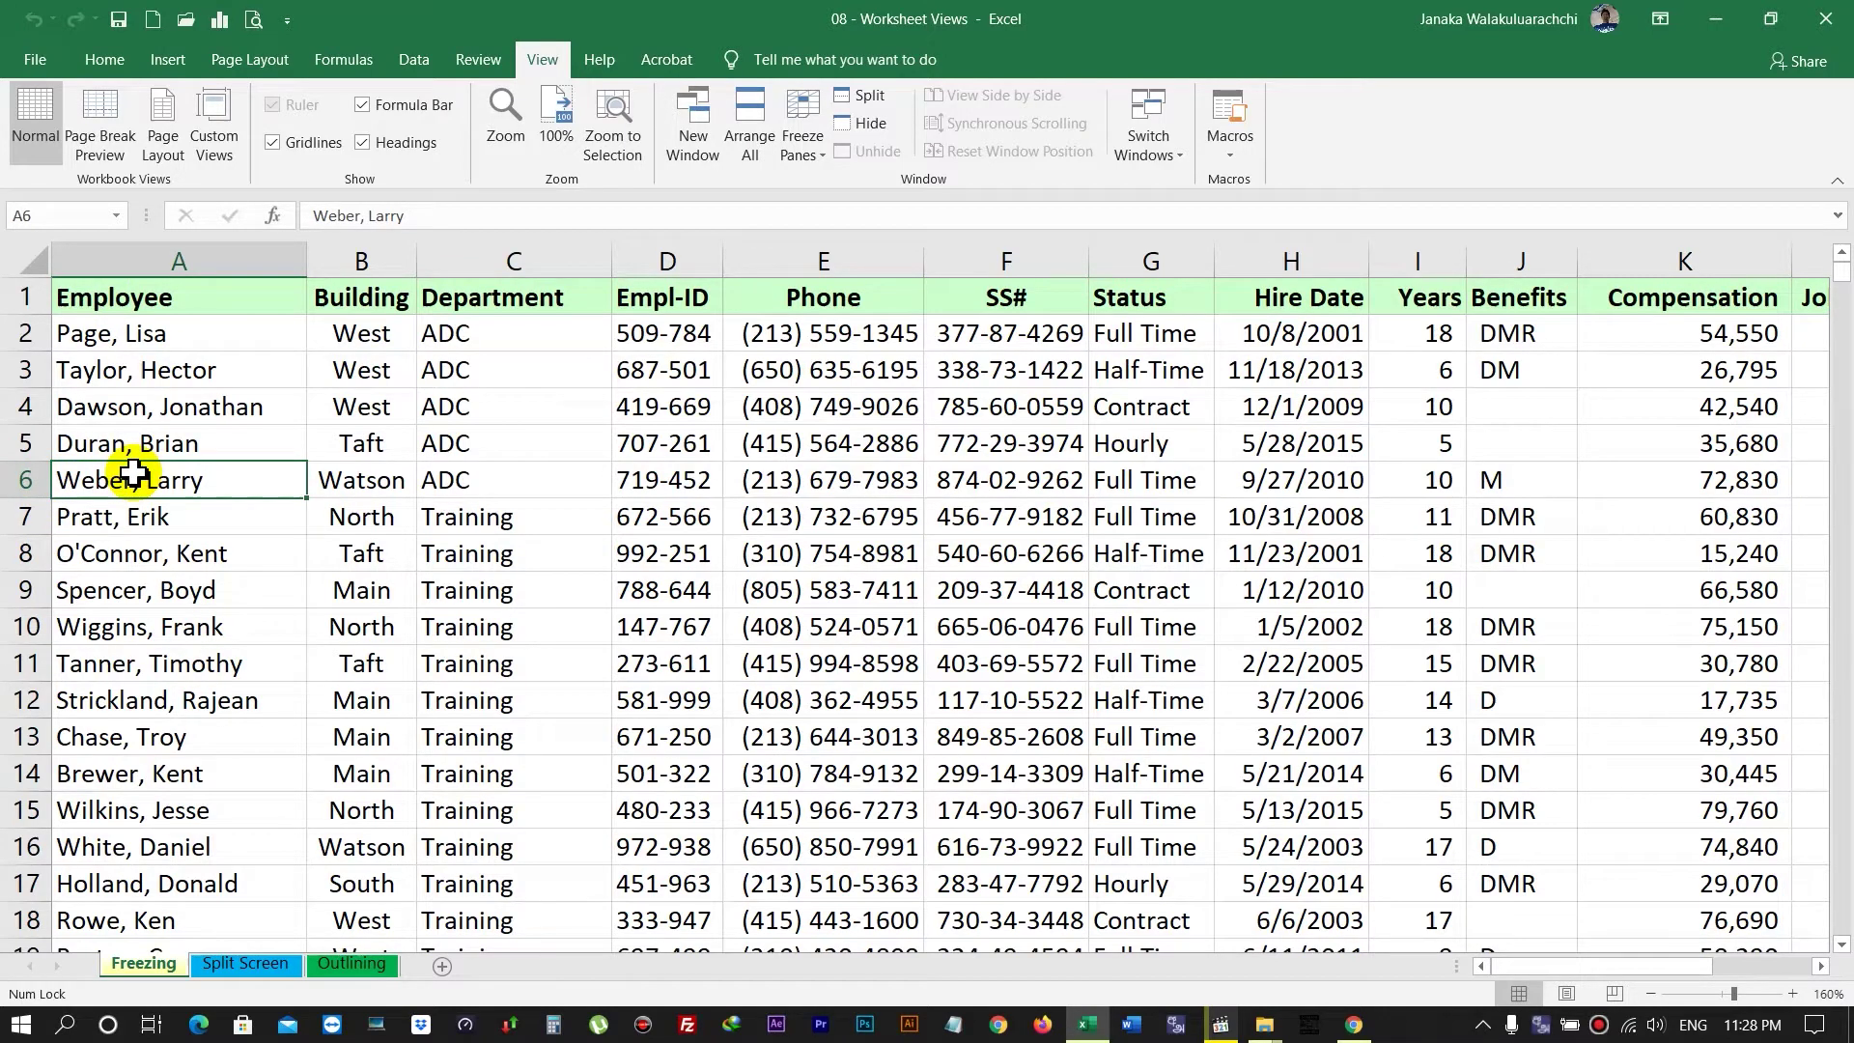
pyautogui.click(803, 130)
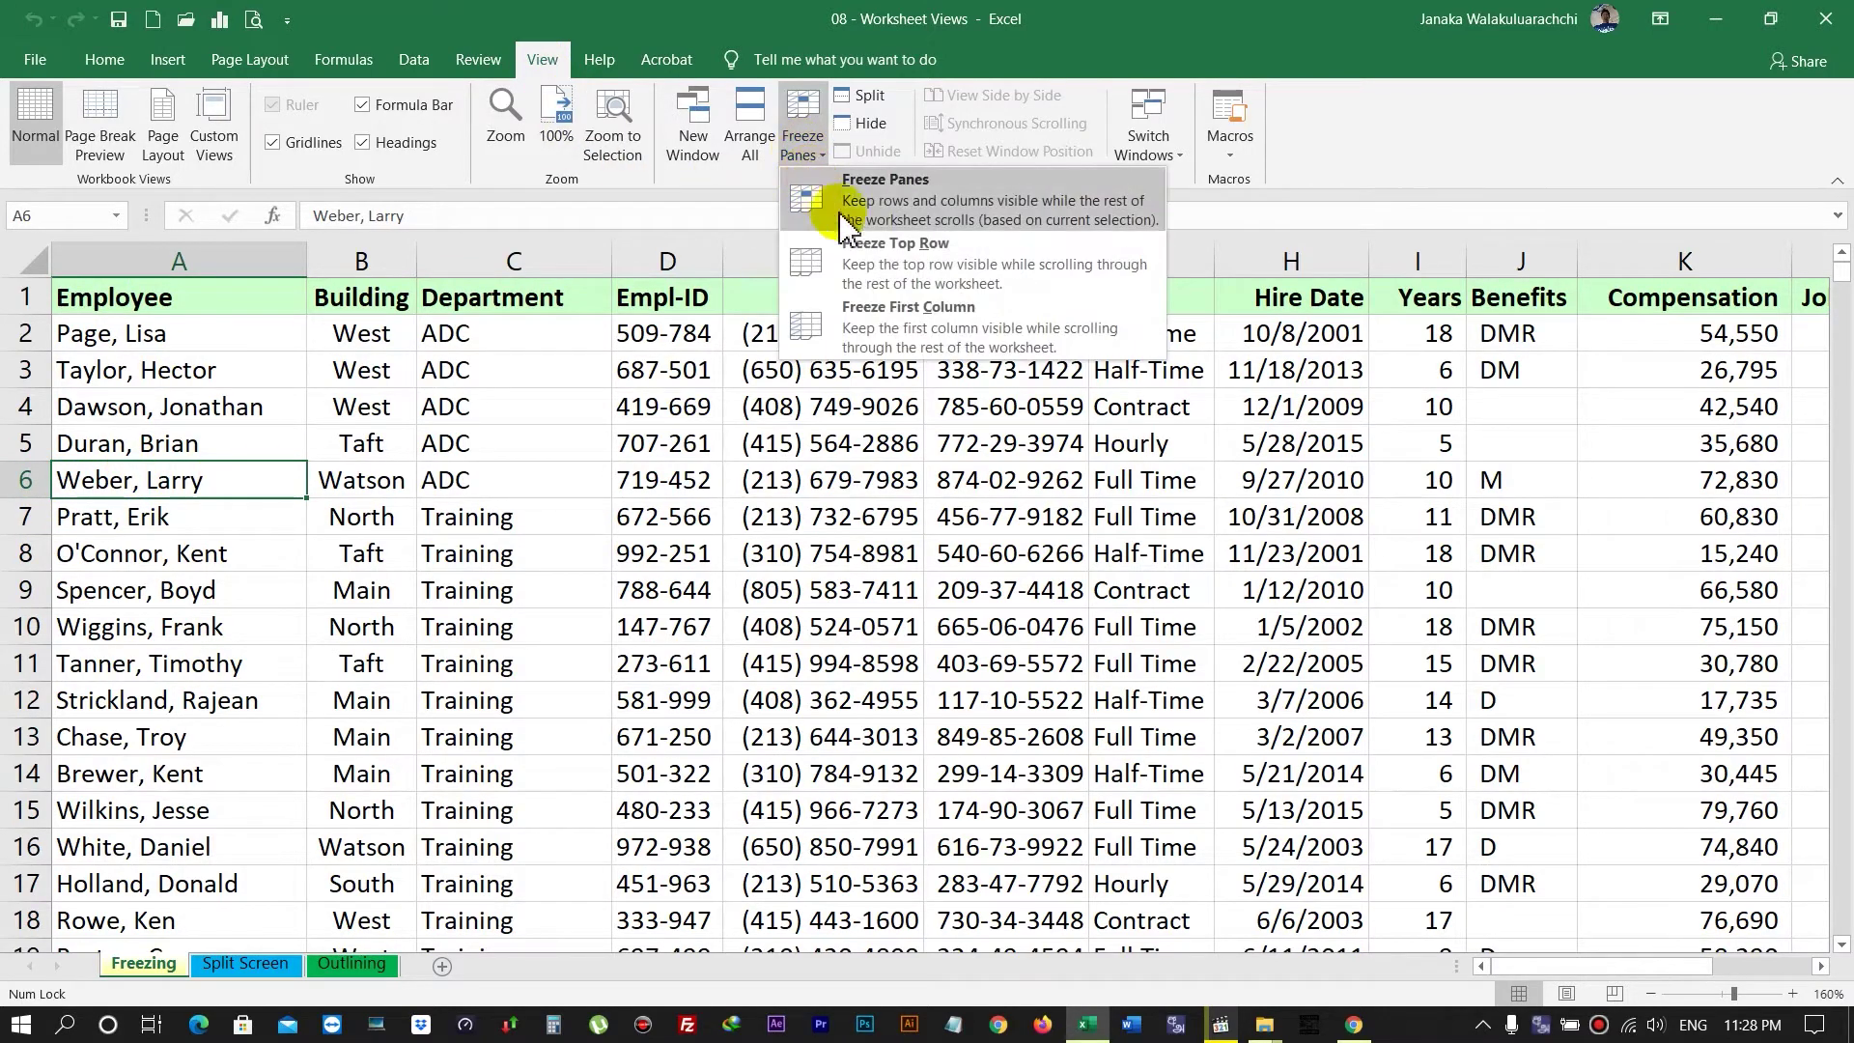
pyautogui.click(896, 212)
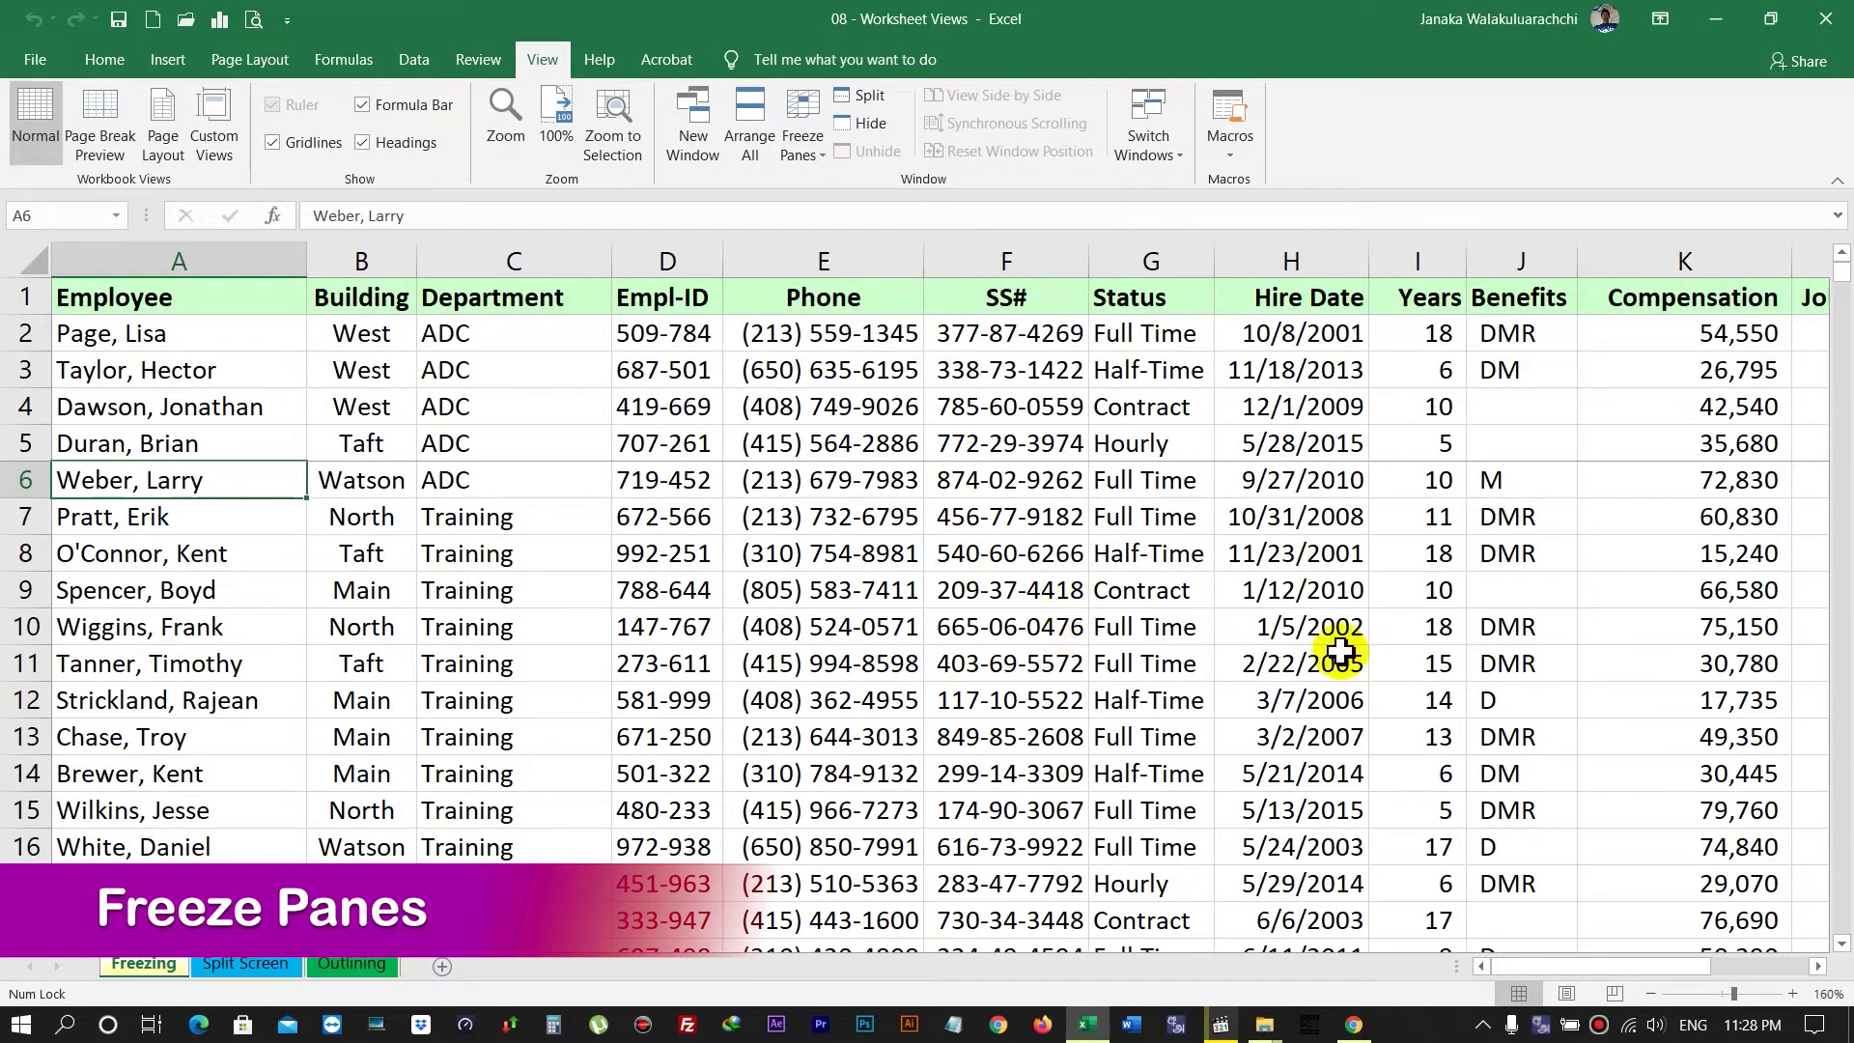
pyautogui.scroll(-1, 1487, 637)
pyautogui.scroll(-2, 1444, 616)
pyautogui.scroll(-2, 1444, 616)
pyautogui.scroll(-2, 1446, 618)
pyautogui.scroll(1, 1447, 619)
pyautogui.scroll(5, 1447, 618)
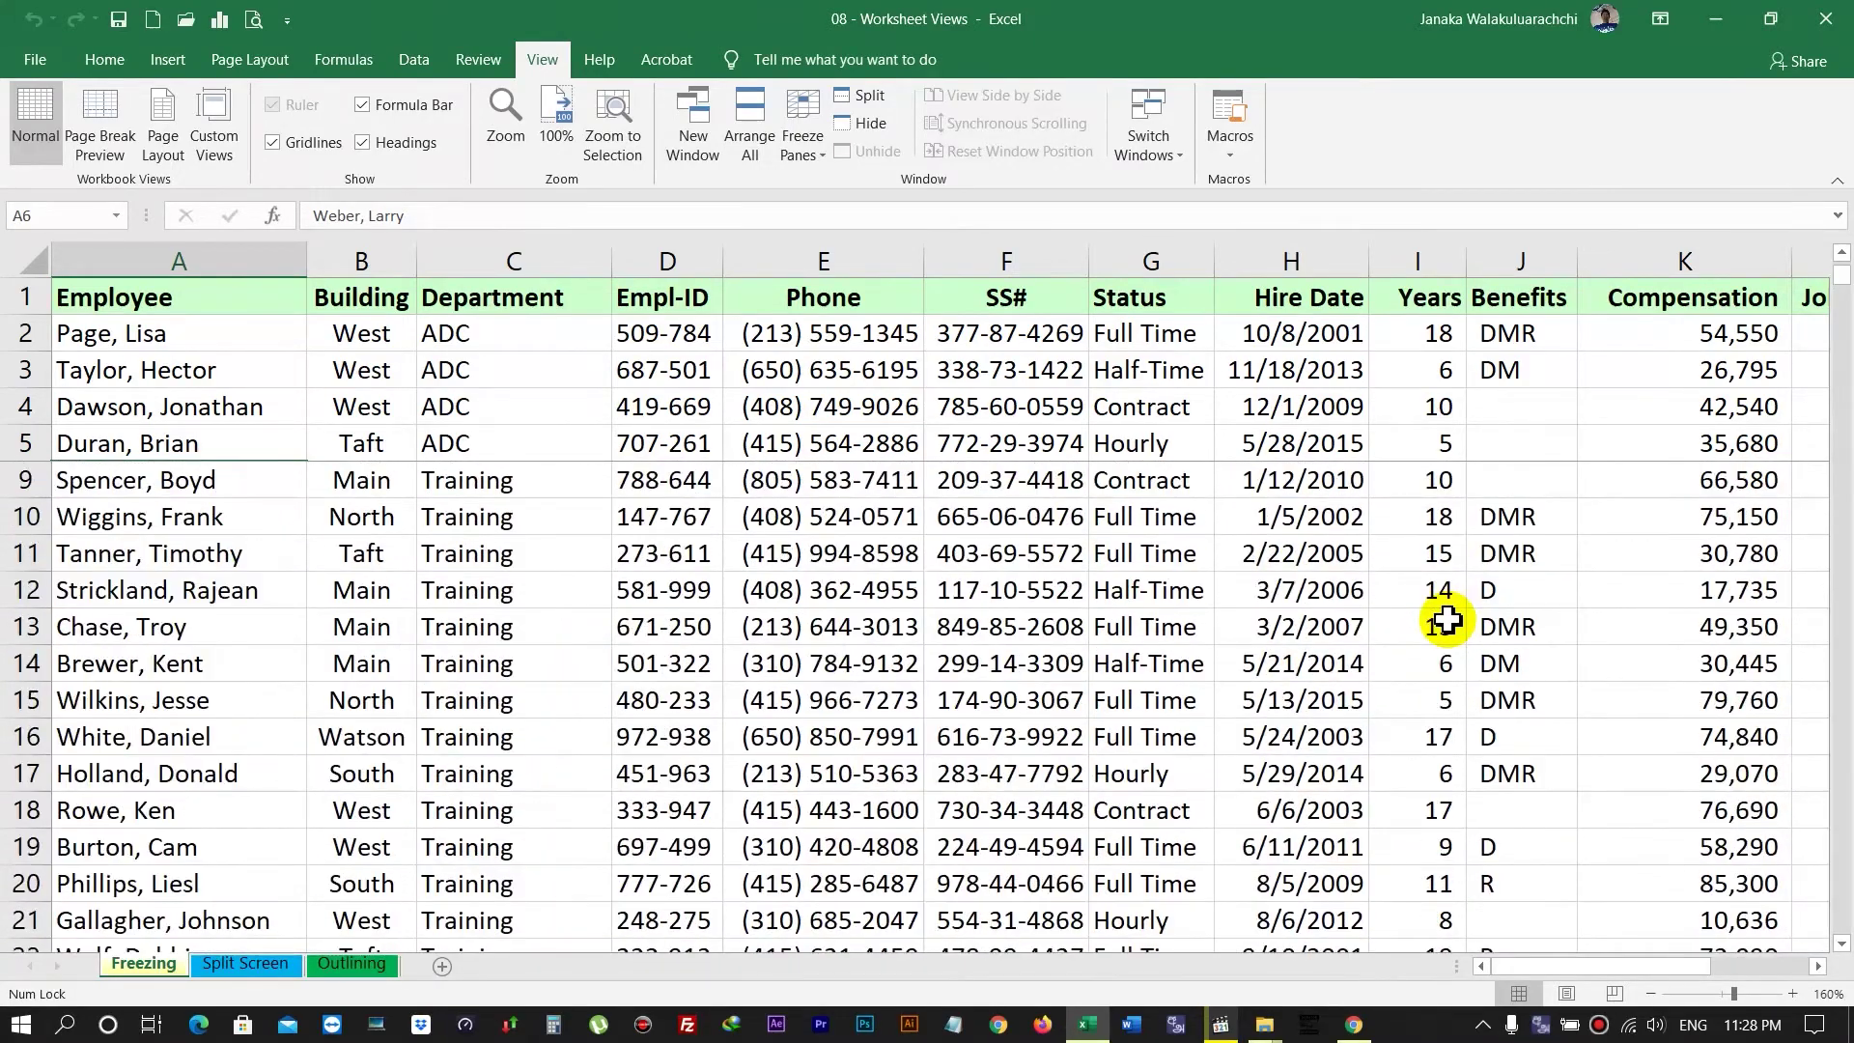
pyautogui.scroll(1, 1446, 618)
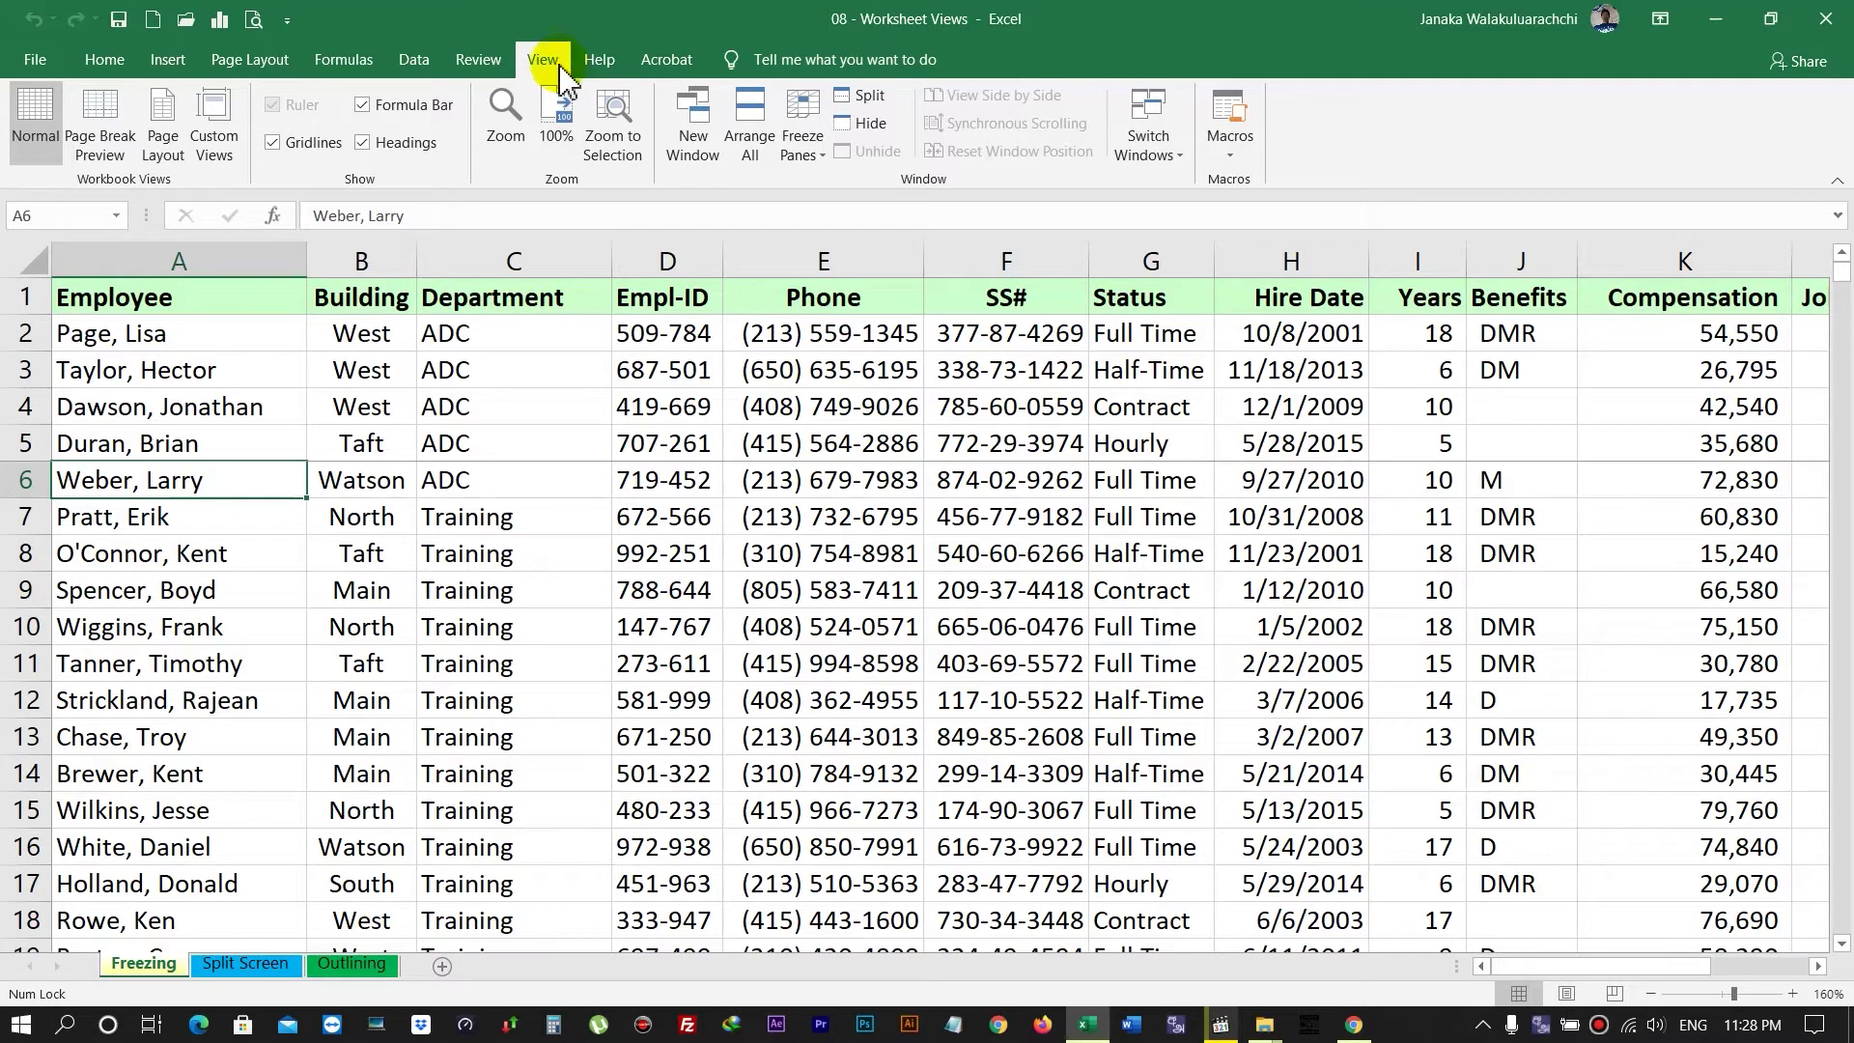
pyautogui.click(821, 135)
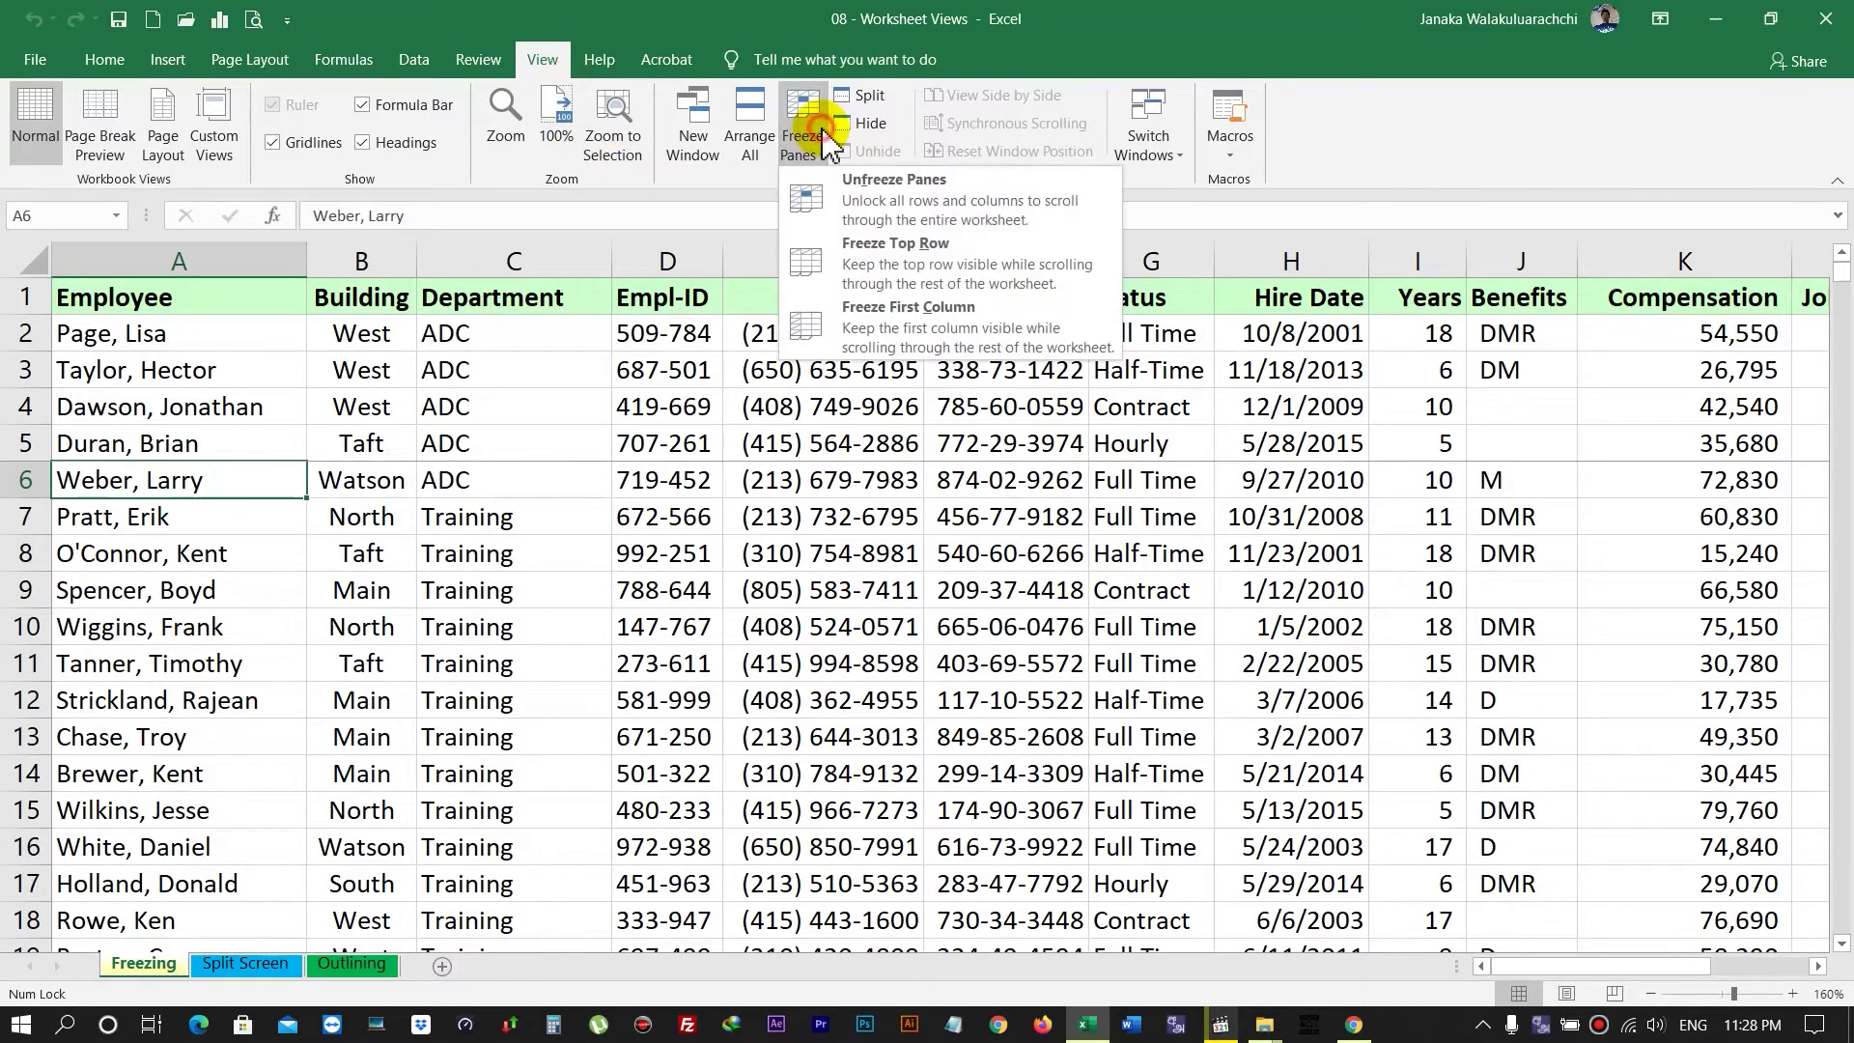
pyautogui.click(912, 202)
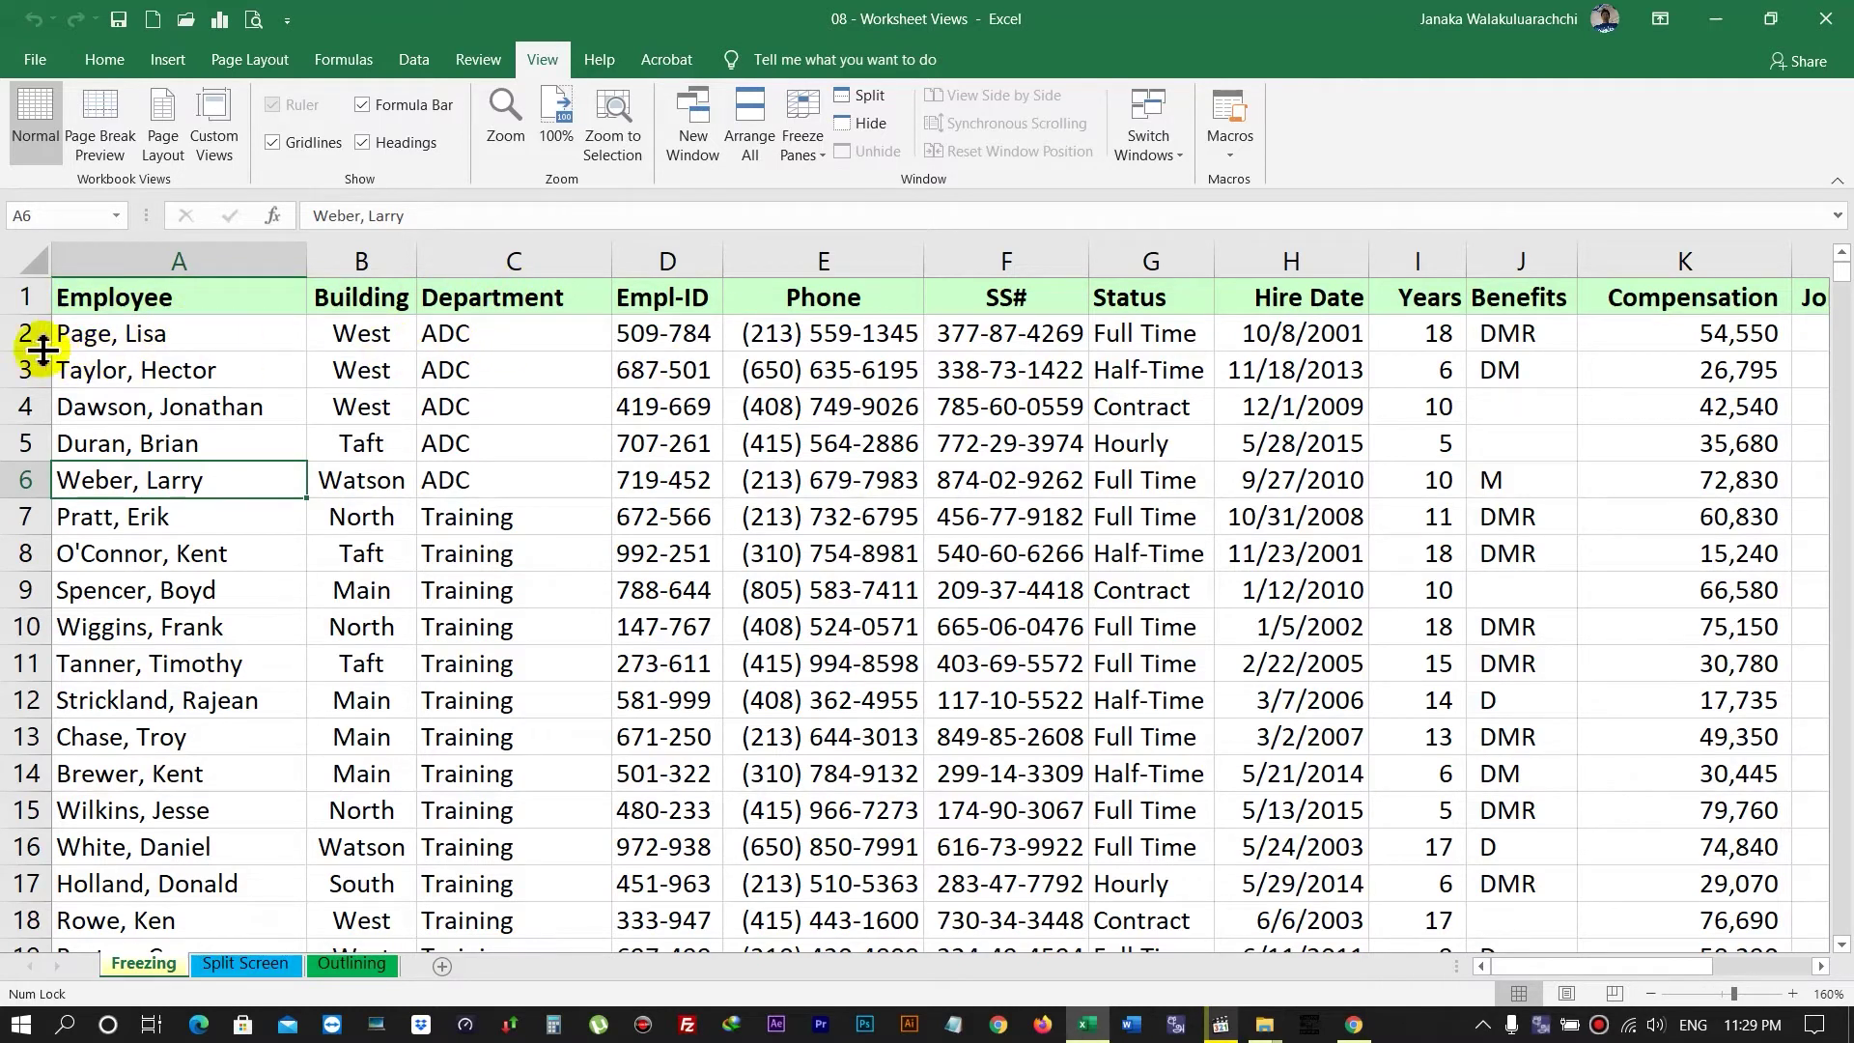
# Select cell C2 and apply Freeze Panes at that cell
pyautogui.click(470, 334)
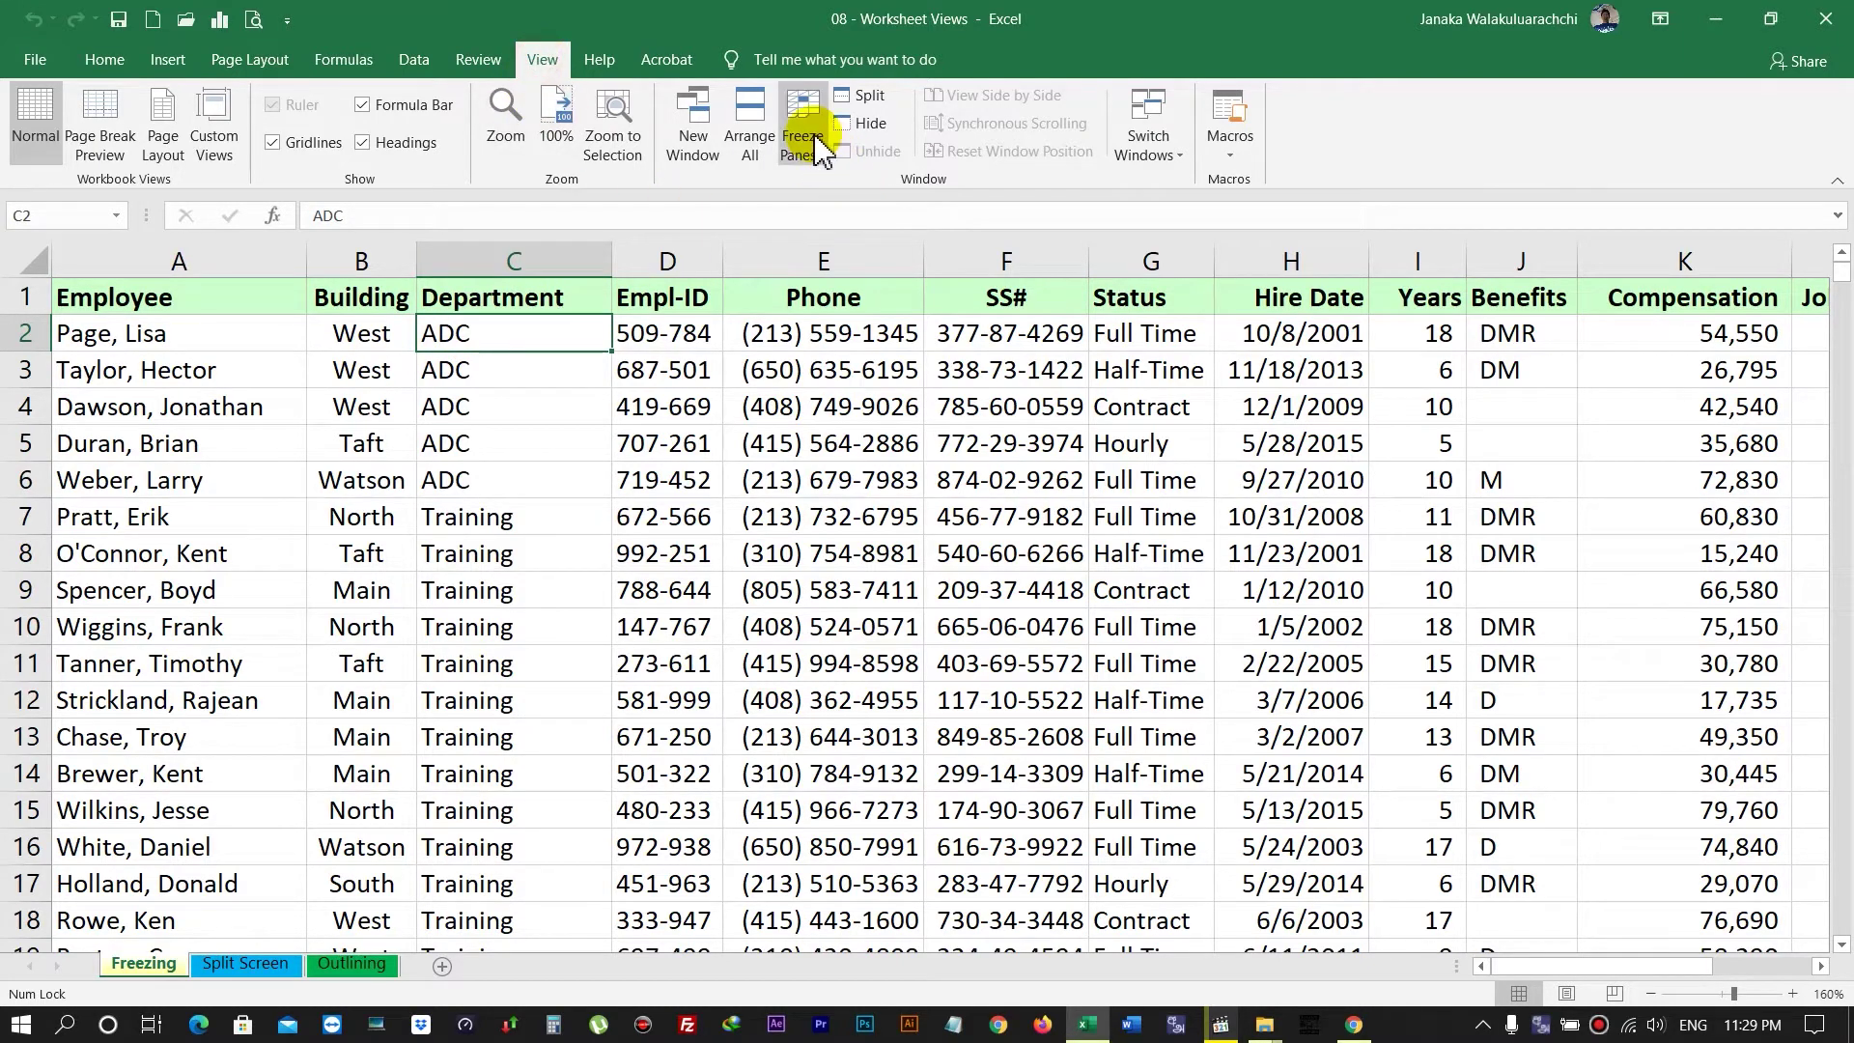
pyautogui.click(816, 149)
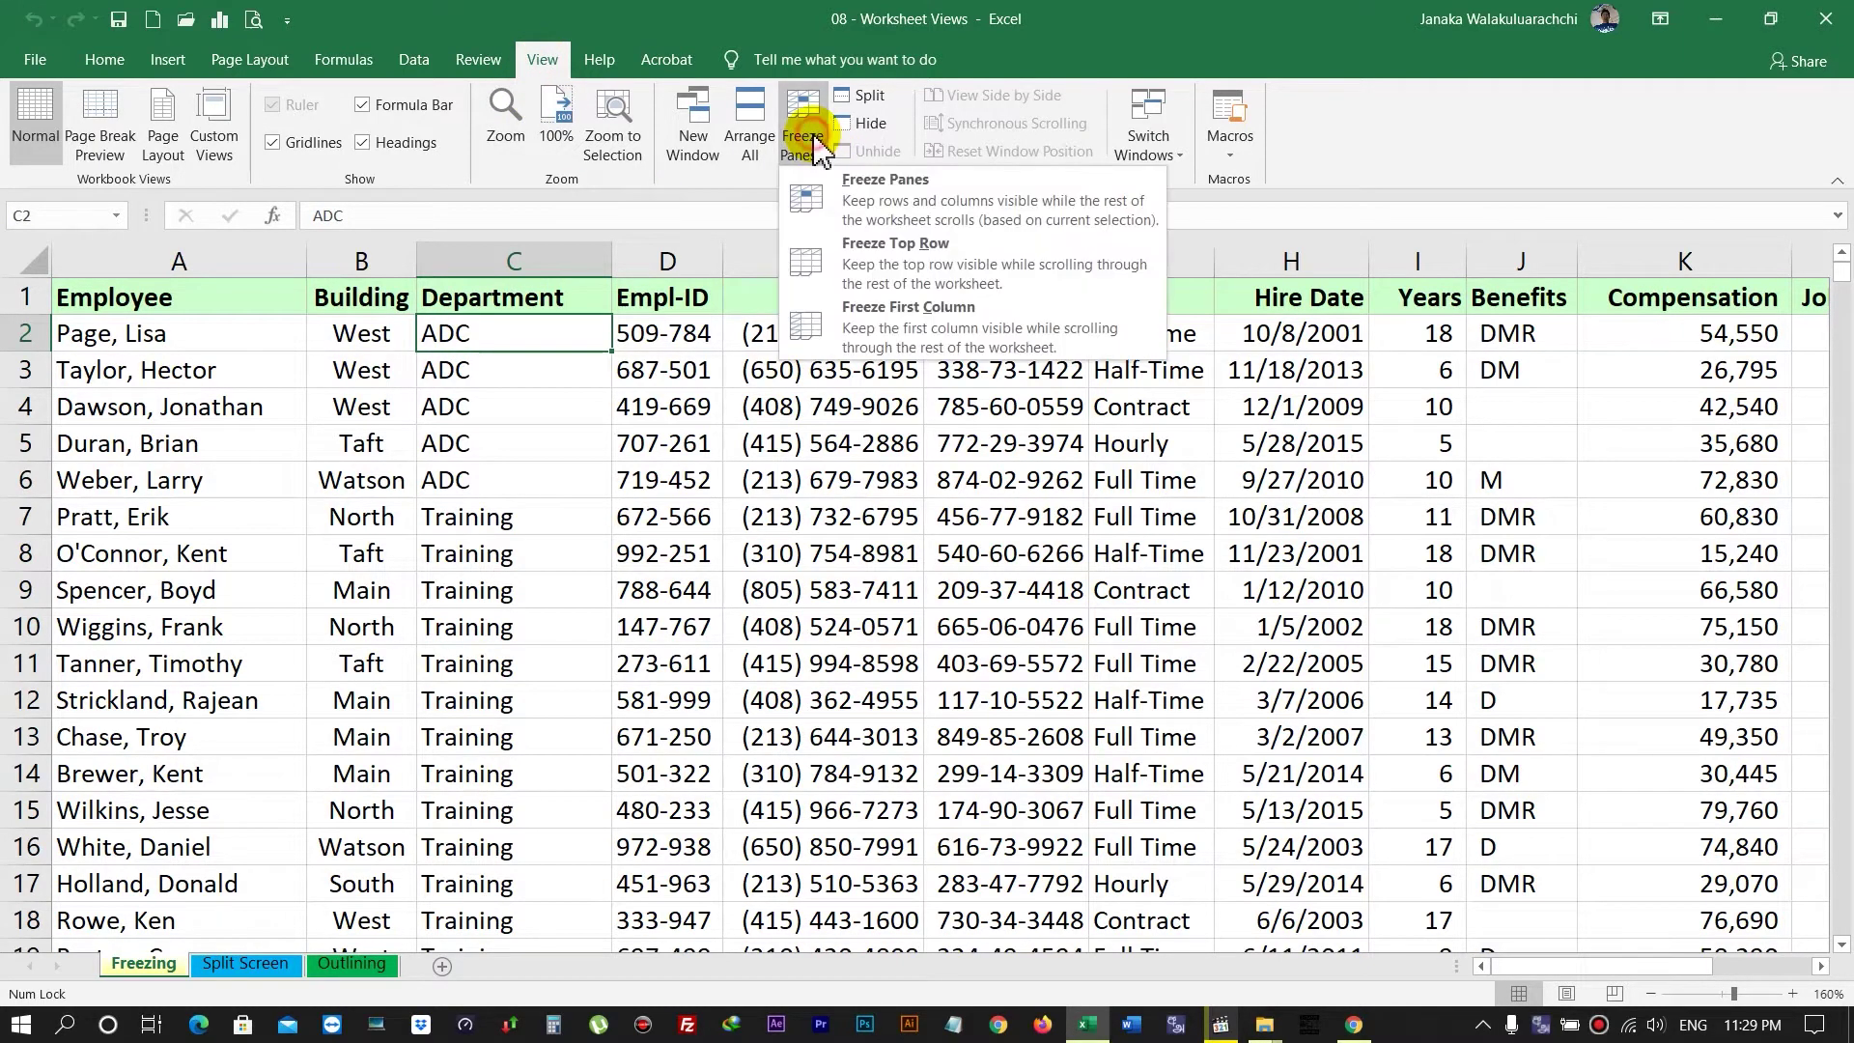
pyautogui.click(915, 206)
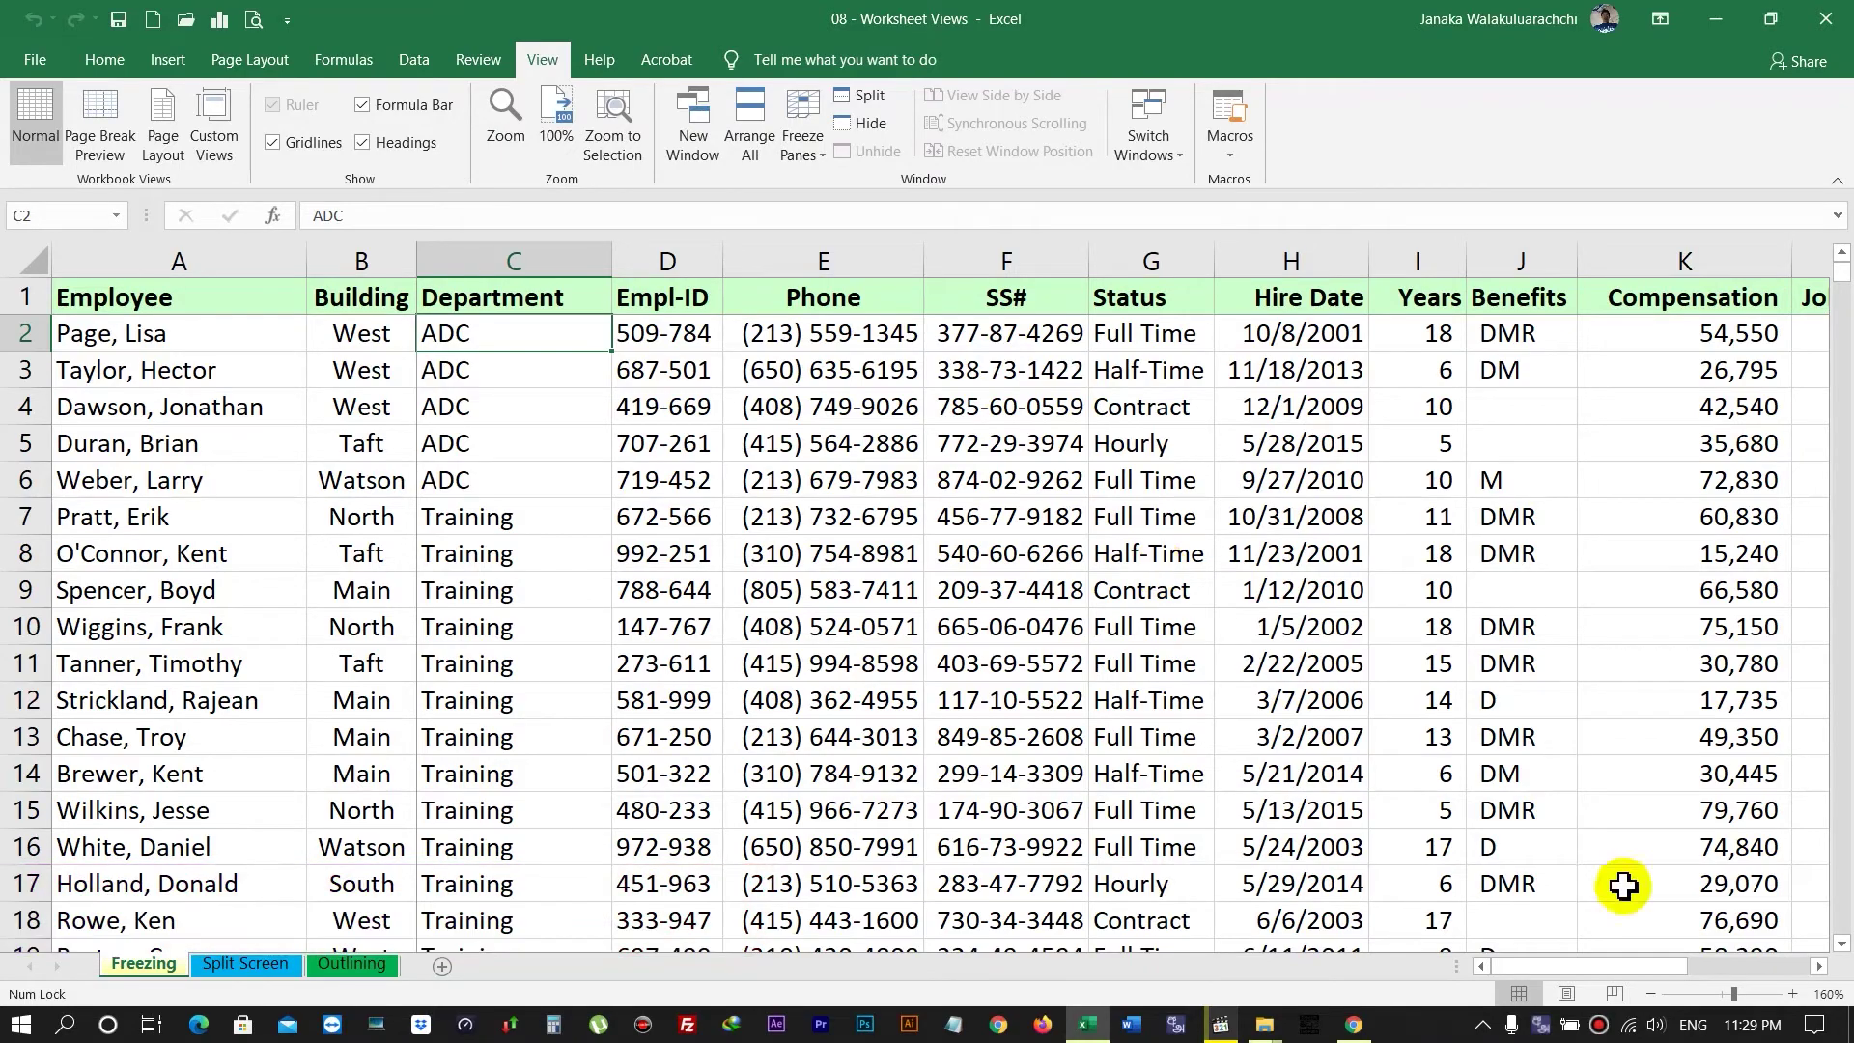
# Scroll down and sideways to confirm row 1 and columns A–B stay fixed
pyautogui.scroll(-1, 1053, 563)
pyautogui.scroll(-1, 1052, 563)
pyautogui.scroll(-2, 1053, 563)
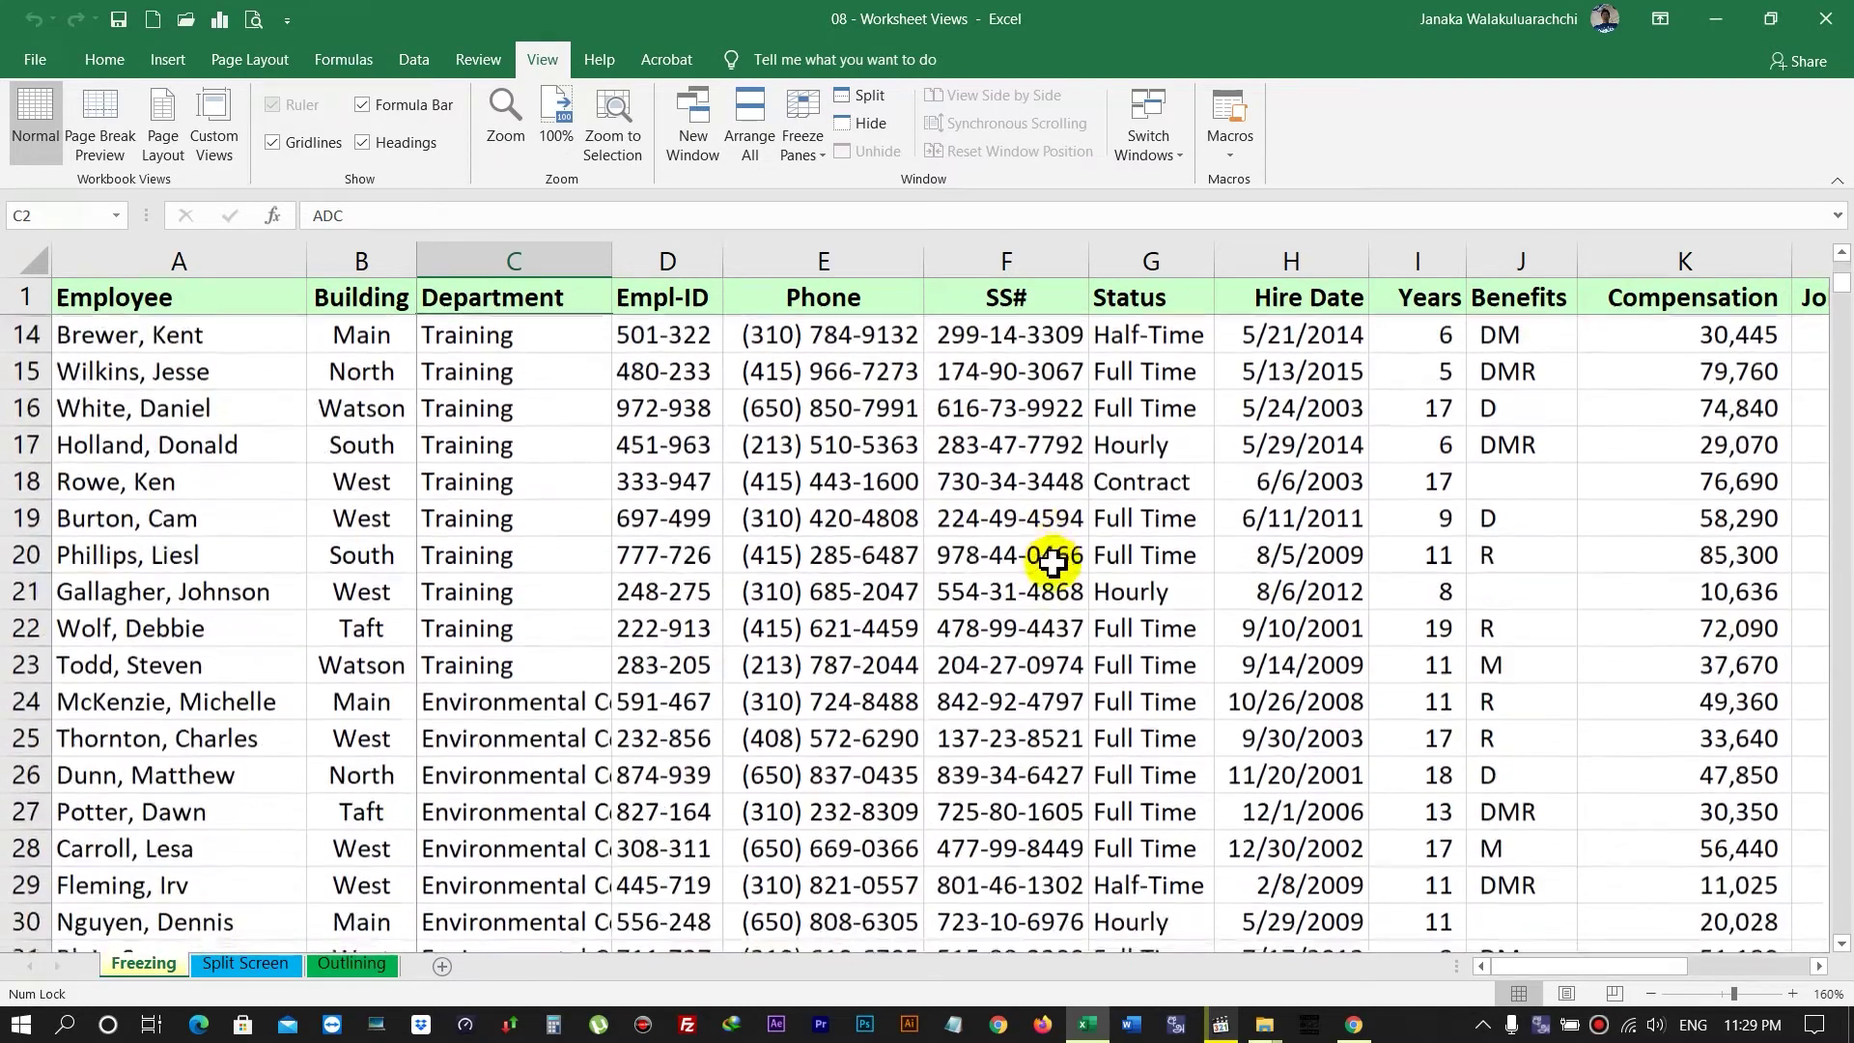
pyautogui.scroll(-1, 1057, 565)
pyautogui.scroll(-1, 1208, 579)
pyautogui.scroll(1, 1270, 584)
pyautogui.scroll(3, 1270, 589)
pyautogui.scroll(3, 1270, 590)
pyautogui.scroll(-2, 1270, 590)
pyautogui.scroll(-2, 1270, 590)
pyautogui.scroll(-2, 1270, 590)
pyautogui.scroll(6, 1270, 591)
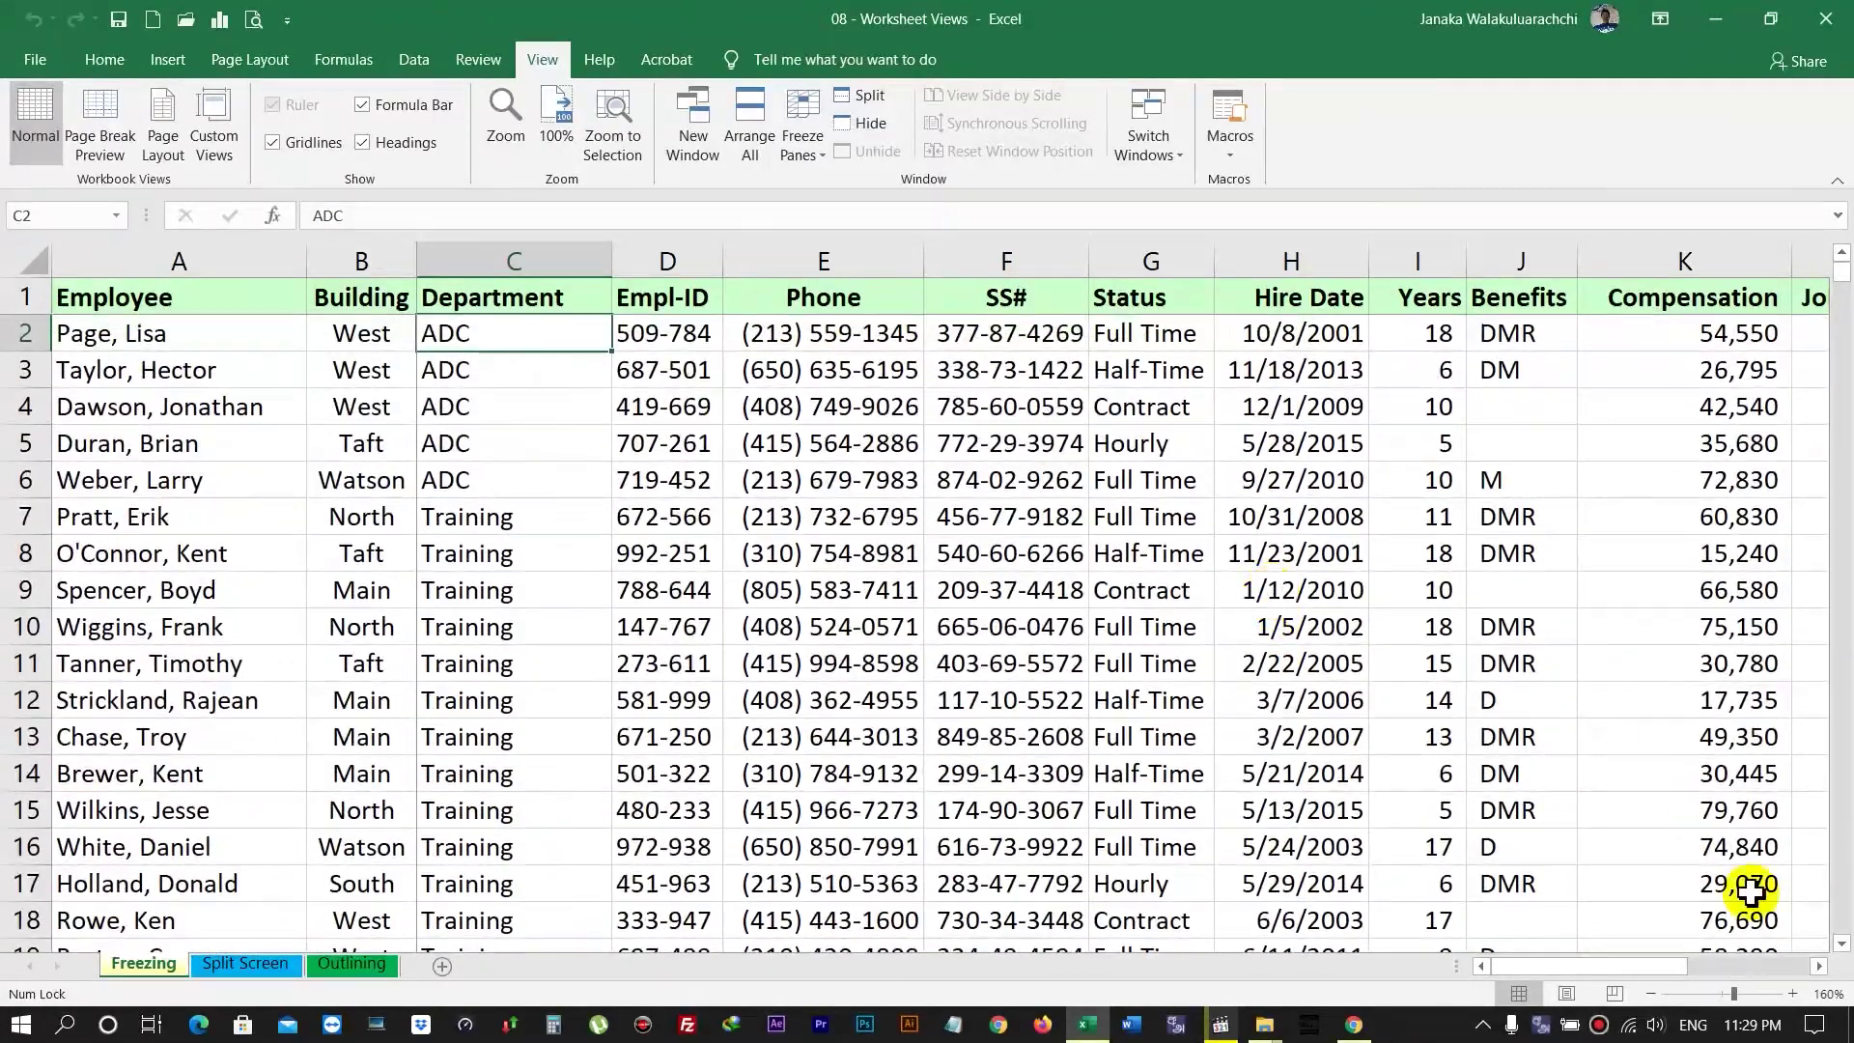
pyautogui.moveTo(1531, 973)
pyautogui.mouseDown()
pyautogui.moveTo(1635, 985)
pyautogui.moveTo(1488, 990)
pyautogui.mouseUp()
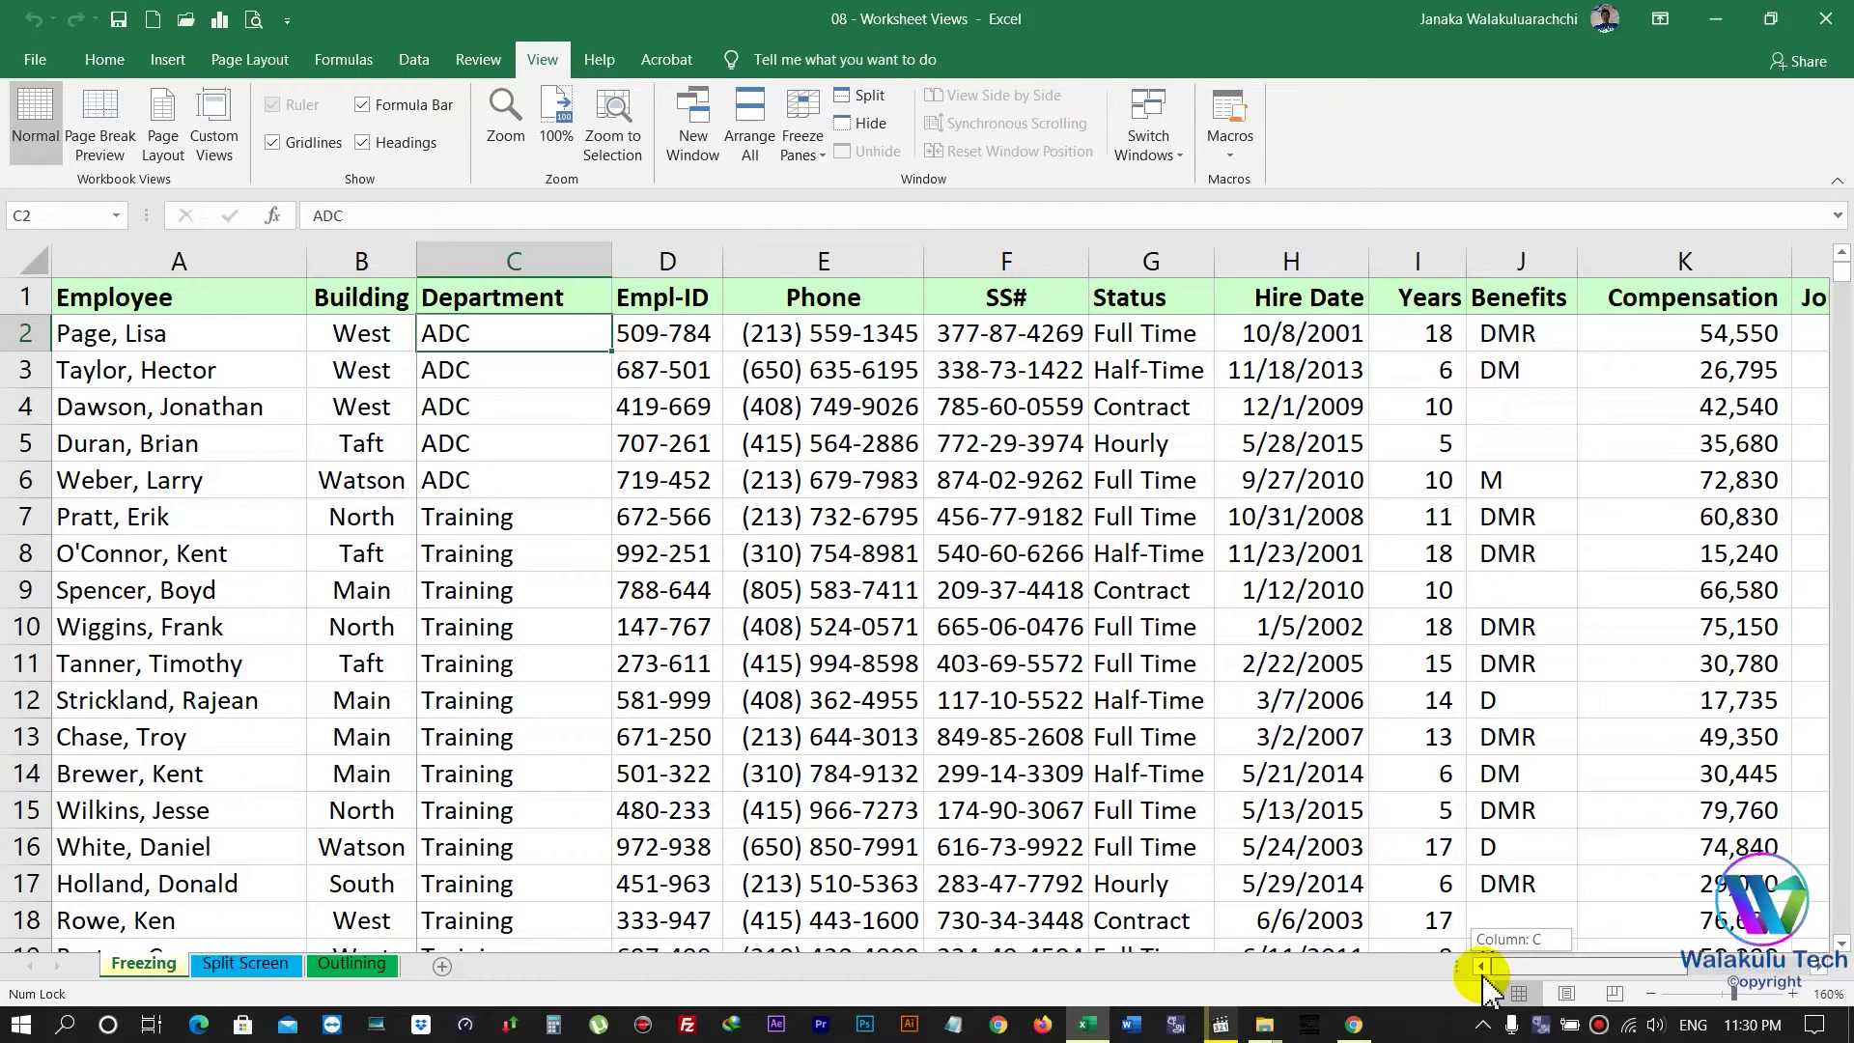